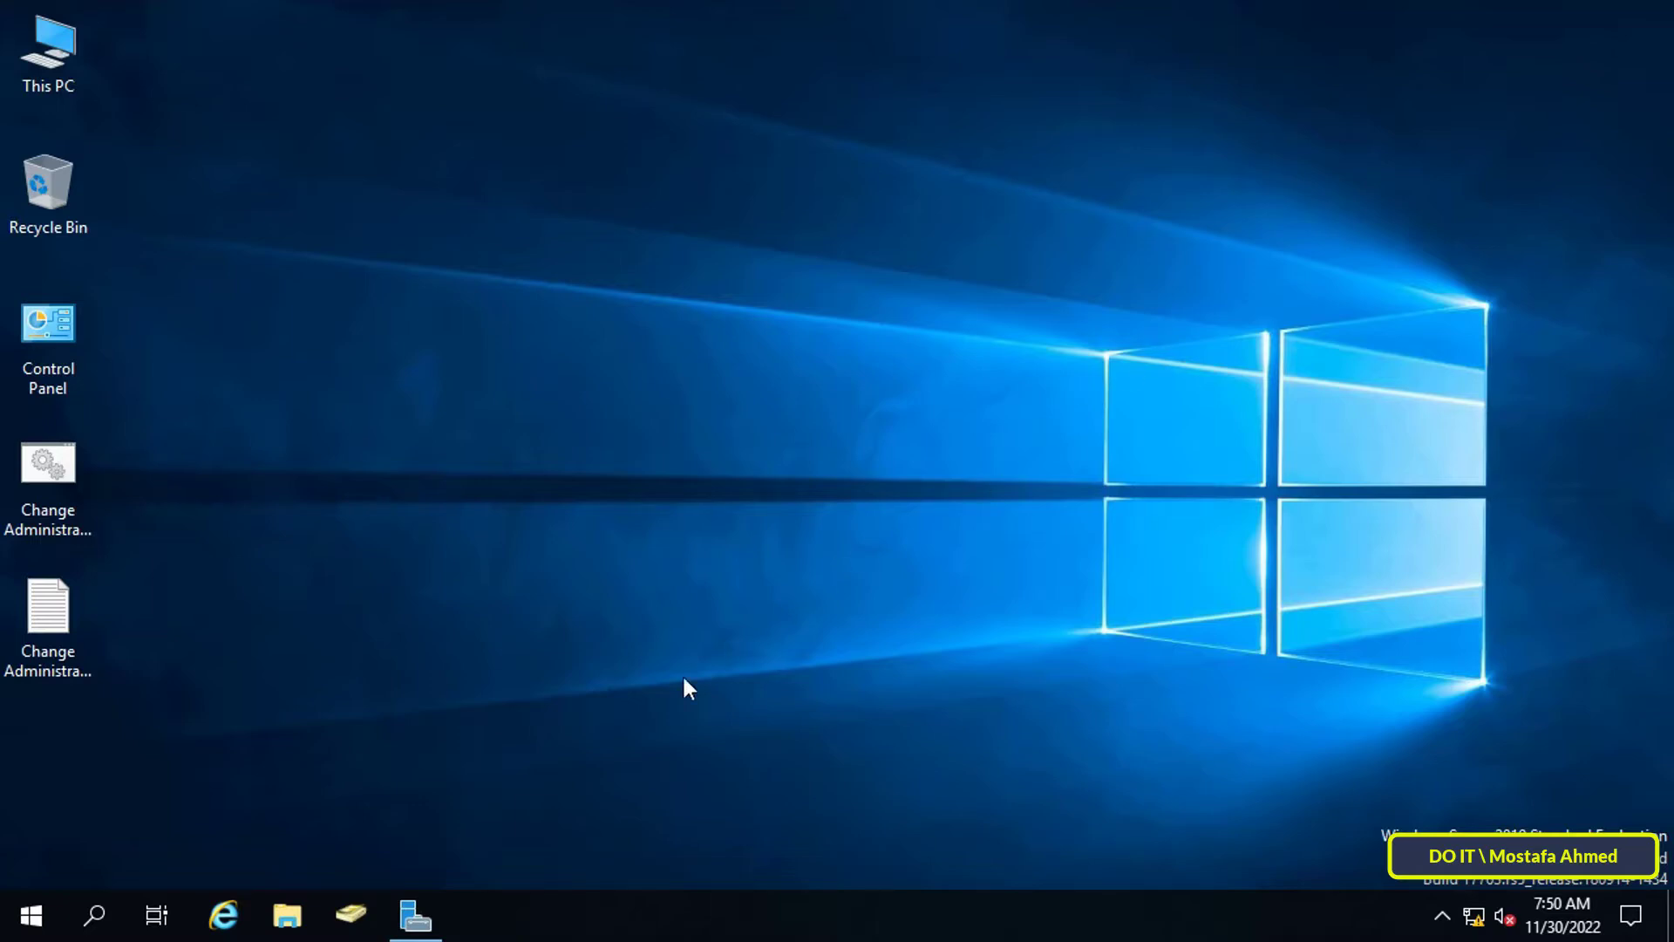
- Launch Group Policy Management from the Server Manager Tools menu
{"action": "left_click", "coordinate": [417, 911]}
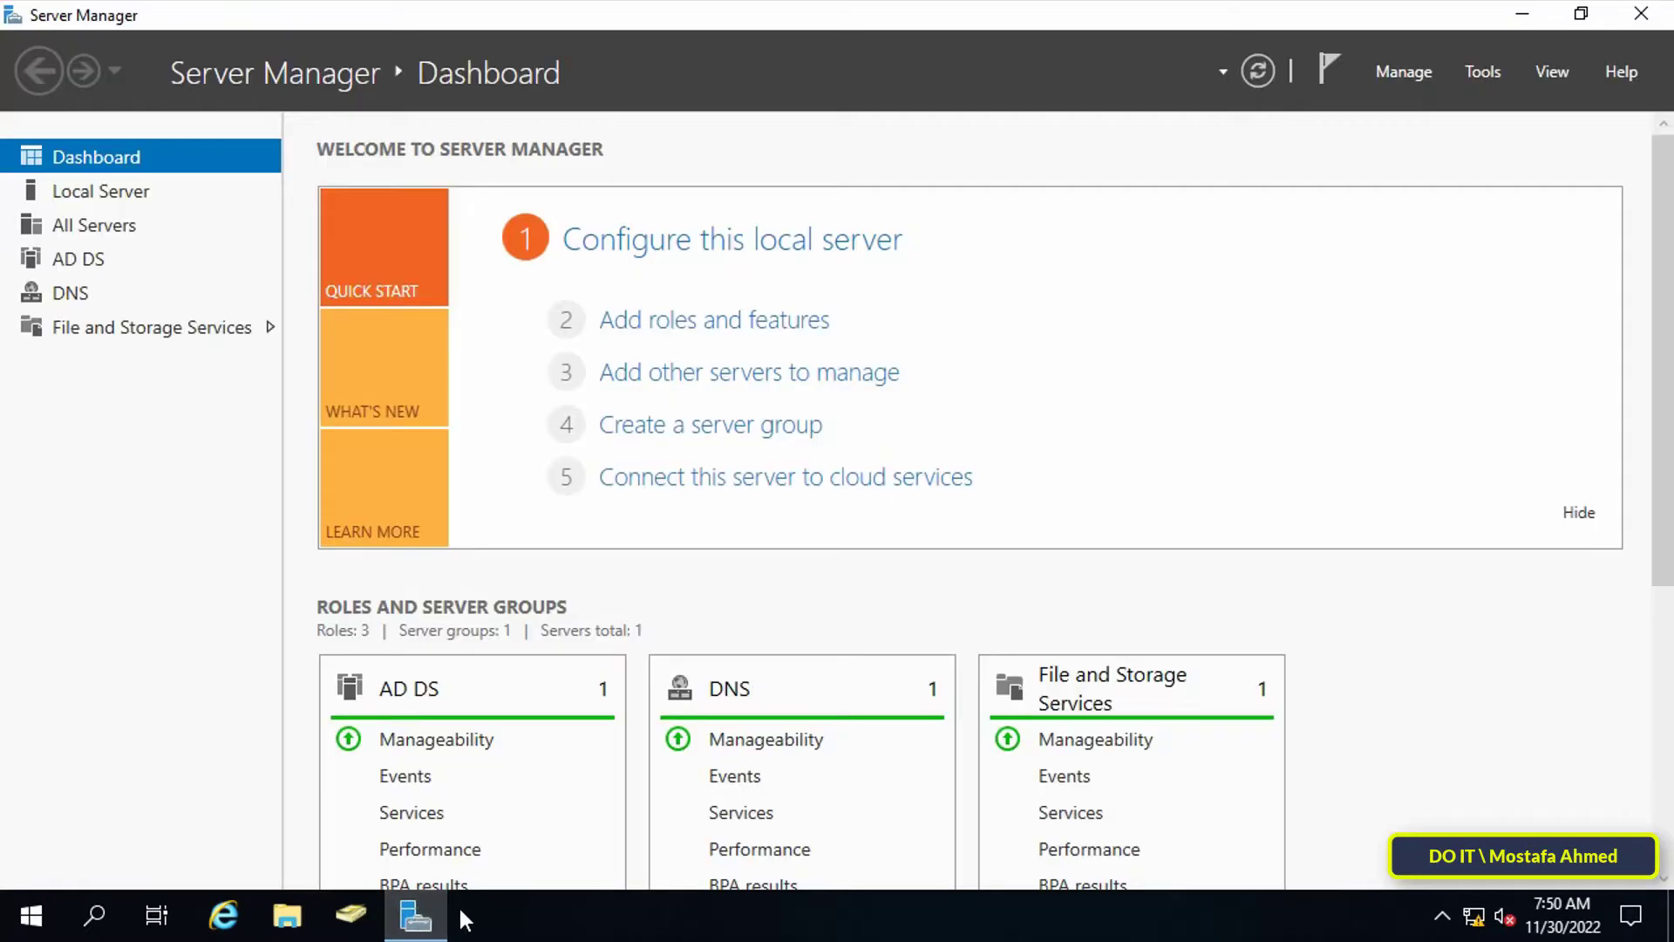
{"action": "left_click", "coordinate": [1484, 75]}
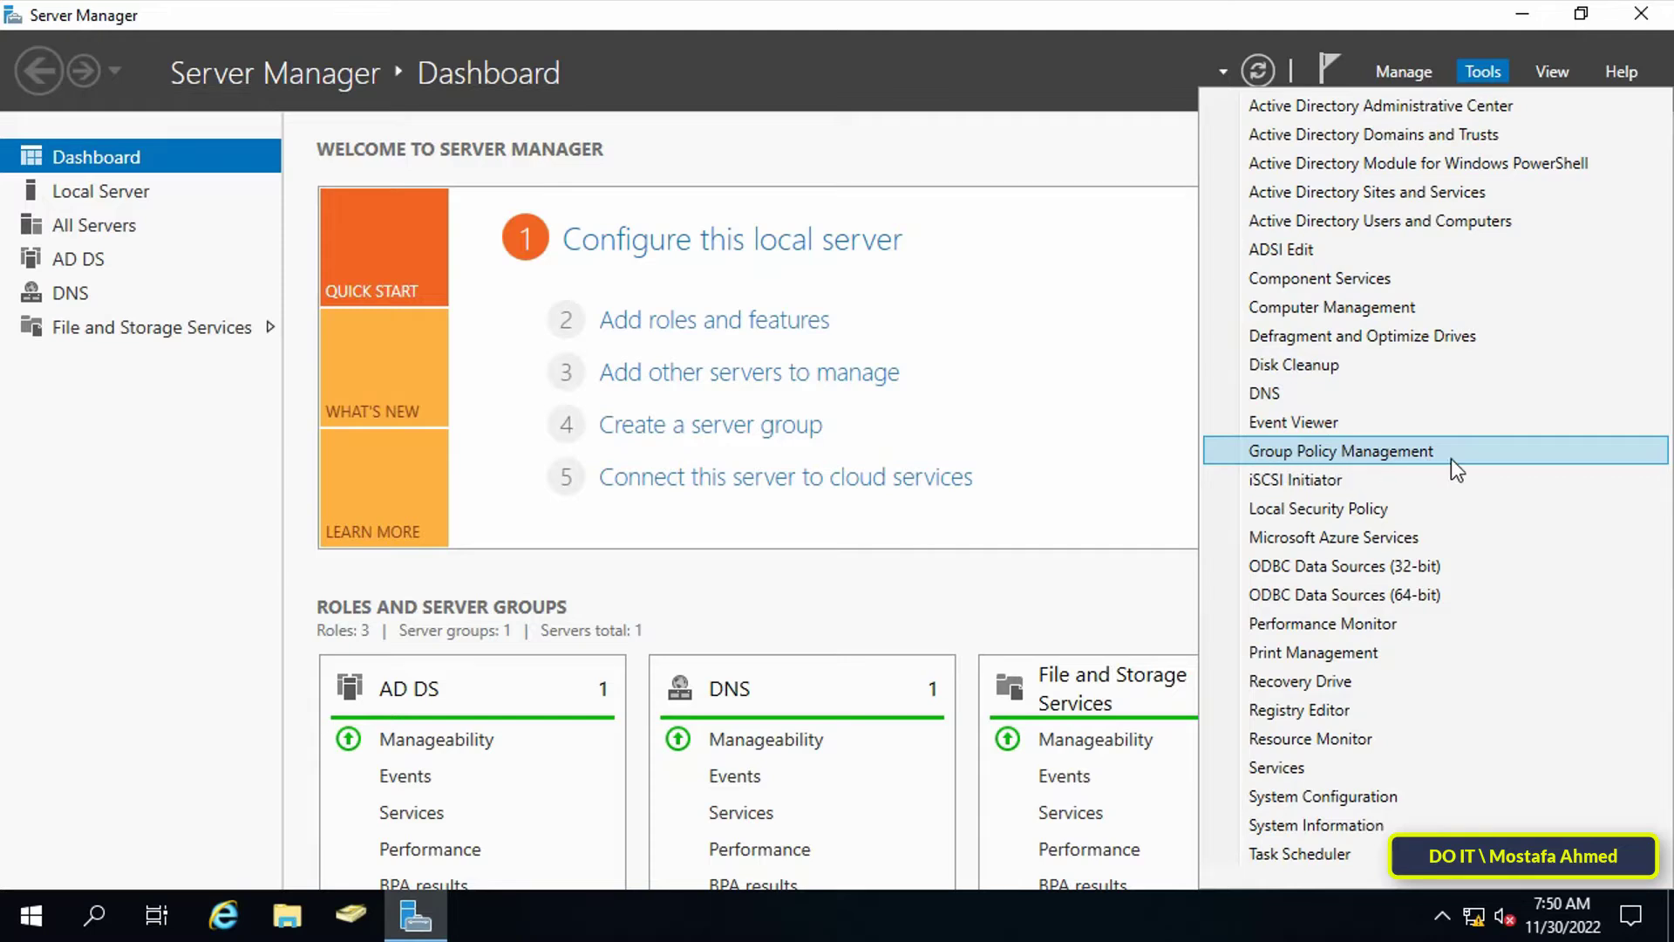
{"action": "left_click", "coordinate": [1509, 449]}
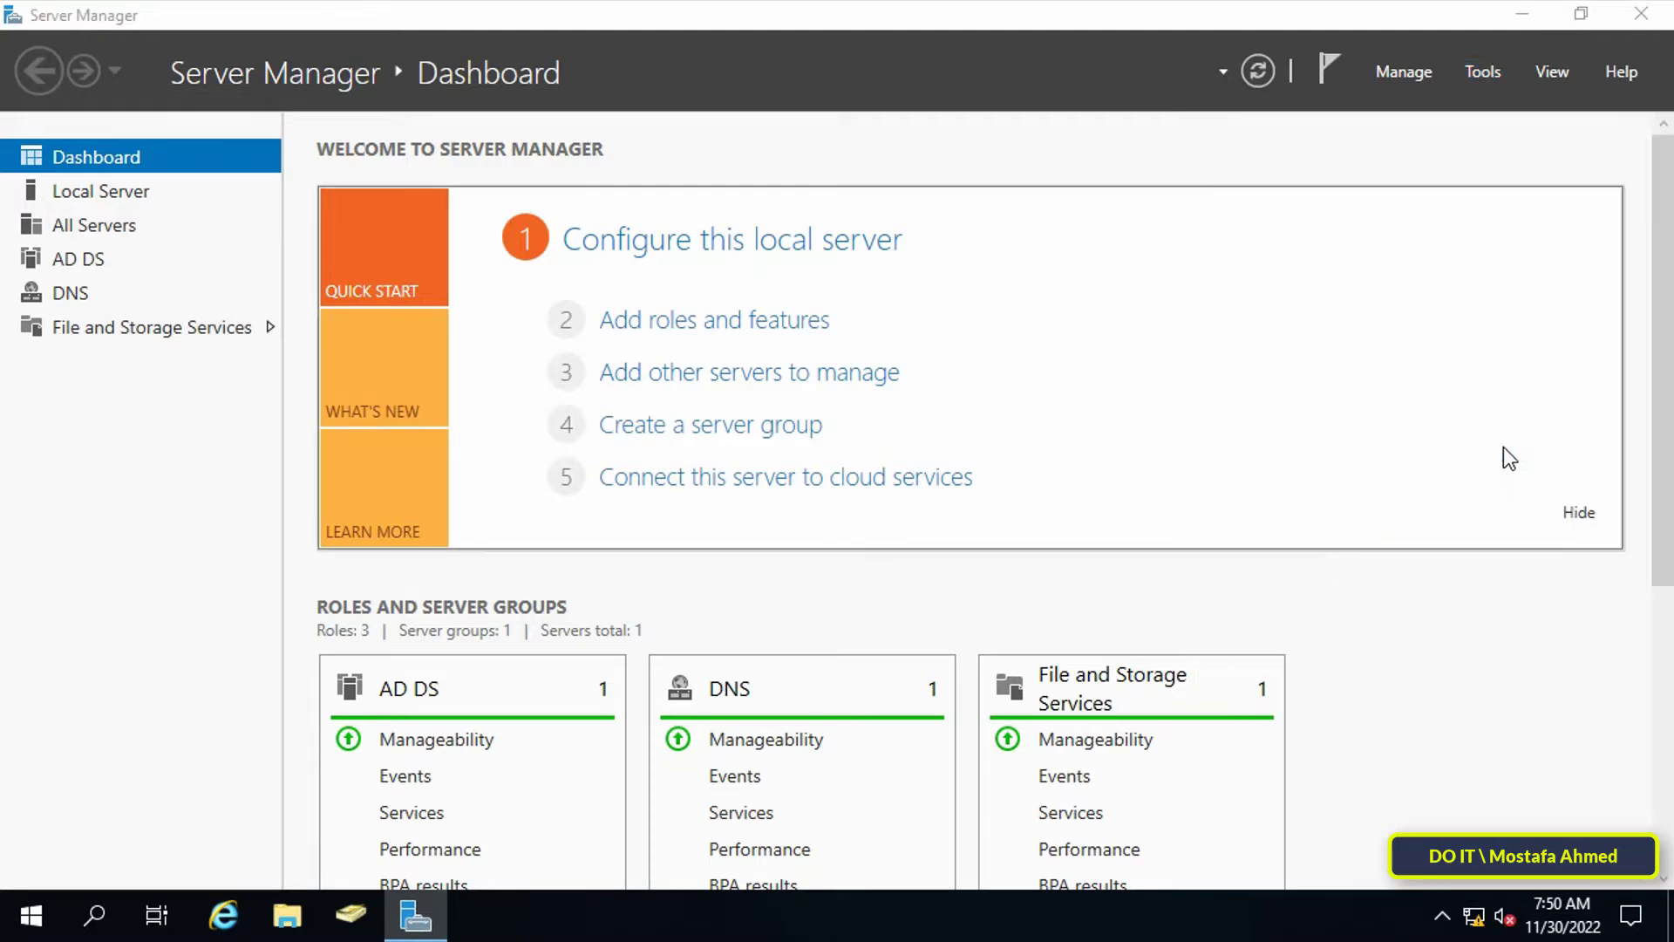
- Expand Domains > DOIT.LOCAL, list its eleven Group Policy Objects, and select Disable USB Access
{"action": "left_click", "coordinate": [41, 162]}
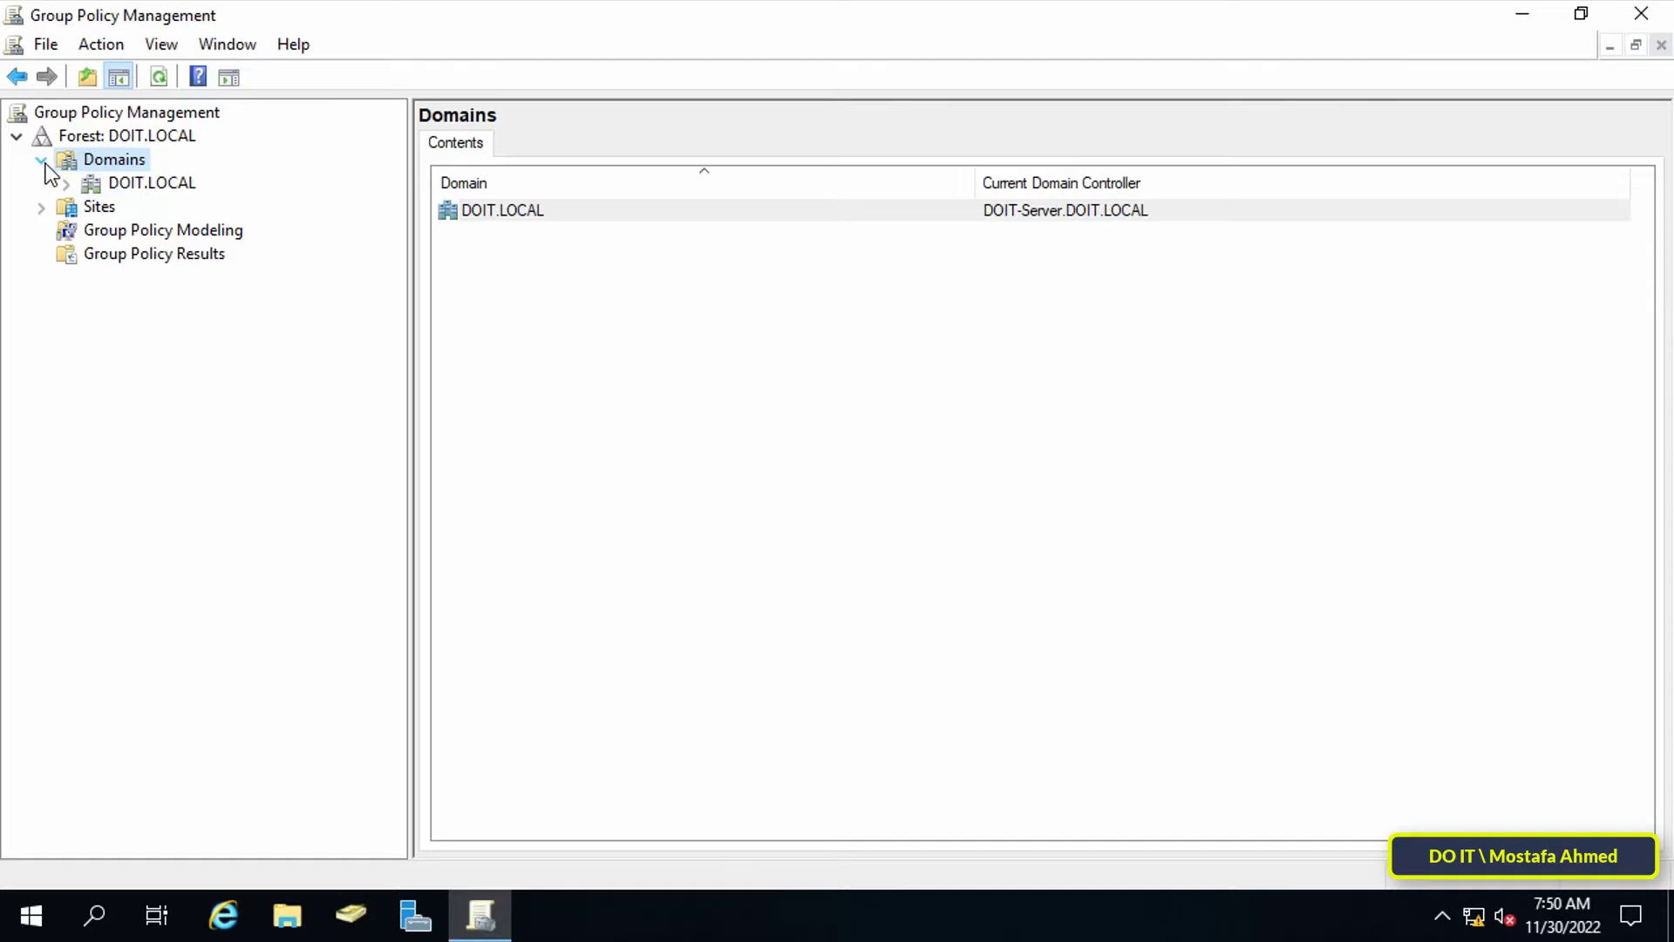
{"action": "left_click", "coordinate": [68, 184]}
{"action": "left_click", "coordinate": [183, 301]}
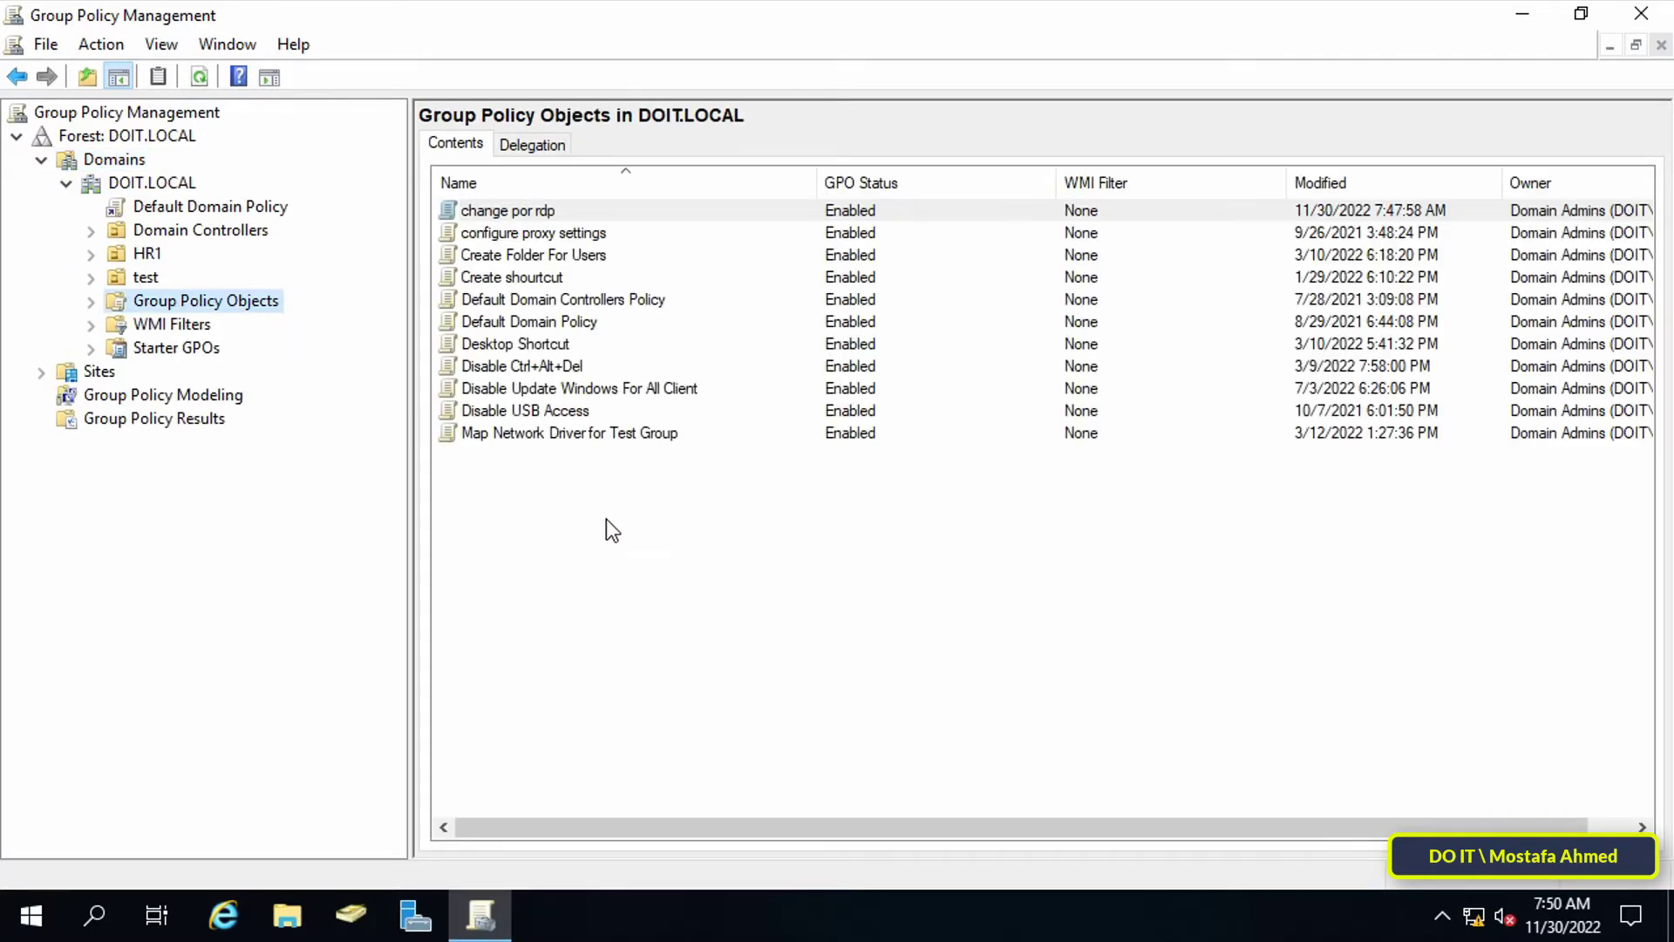
{"action": "left_click_drag", "start_coordinate": [606, 518], "coordinate": [509, 212]}
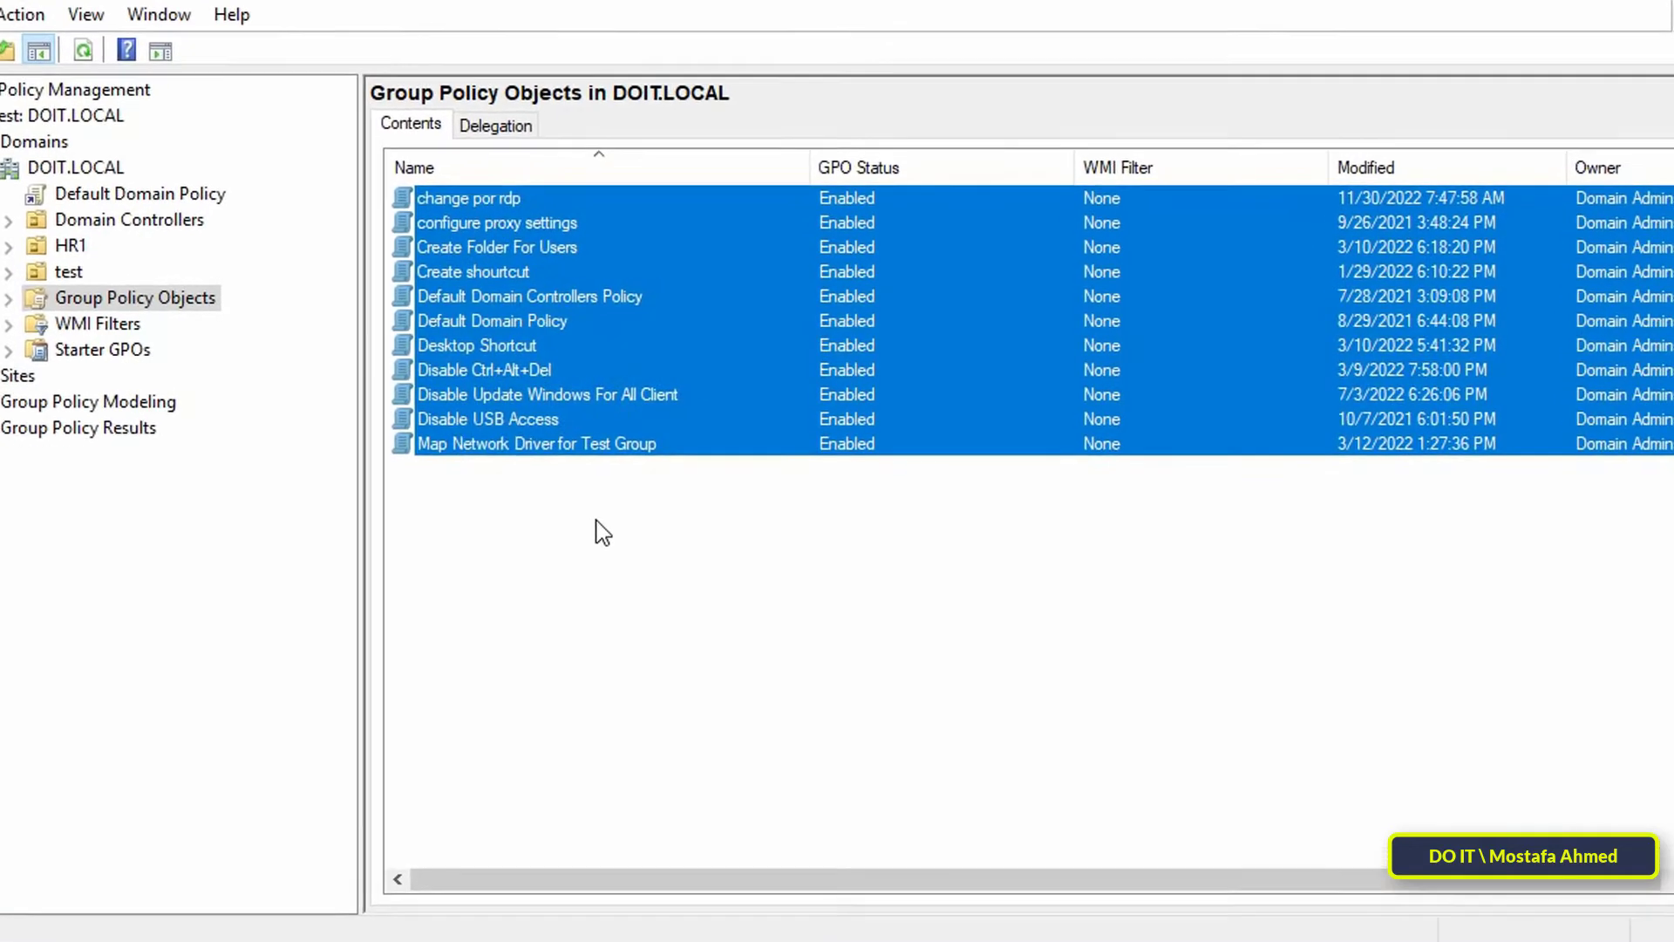
{"action": "left_click", "coordinate": [582, 558]}
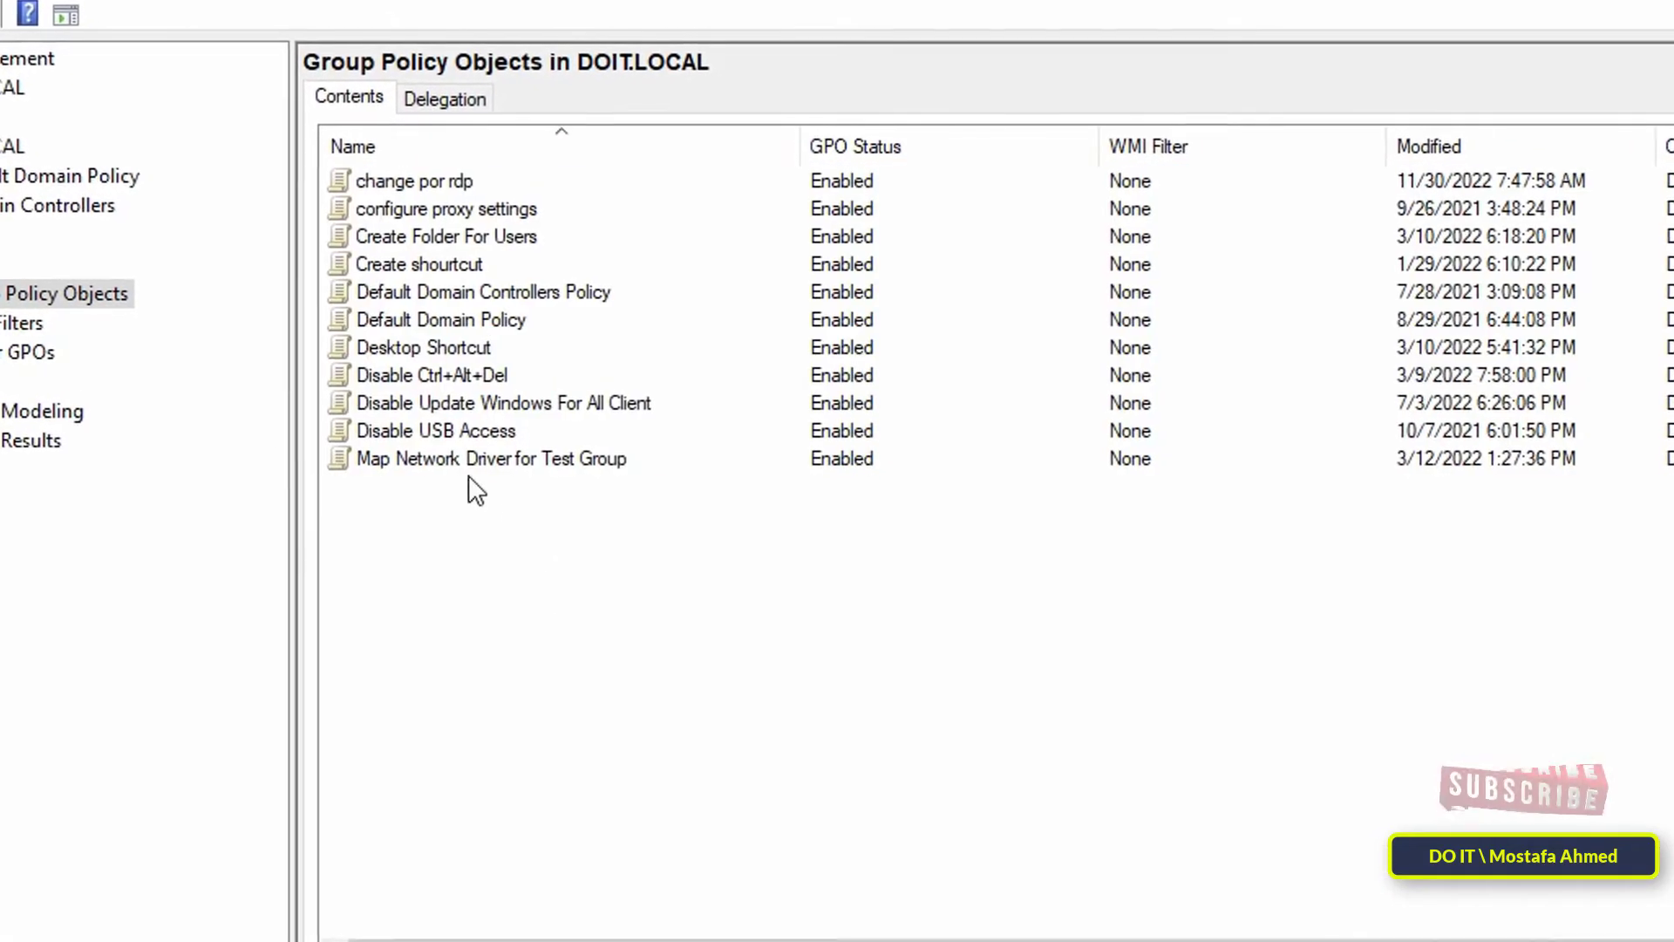
{"action": "left_click", "coordinate": [457, 432]}
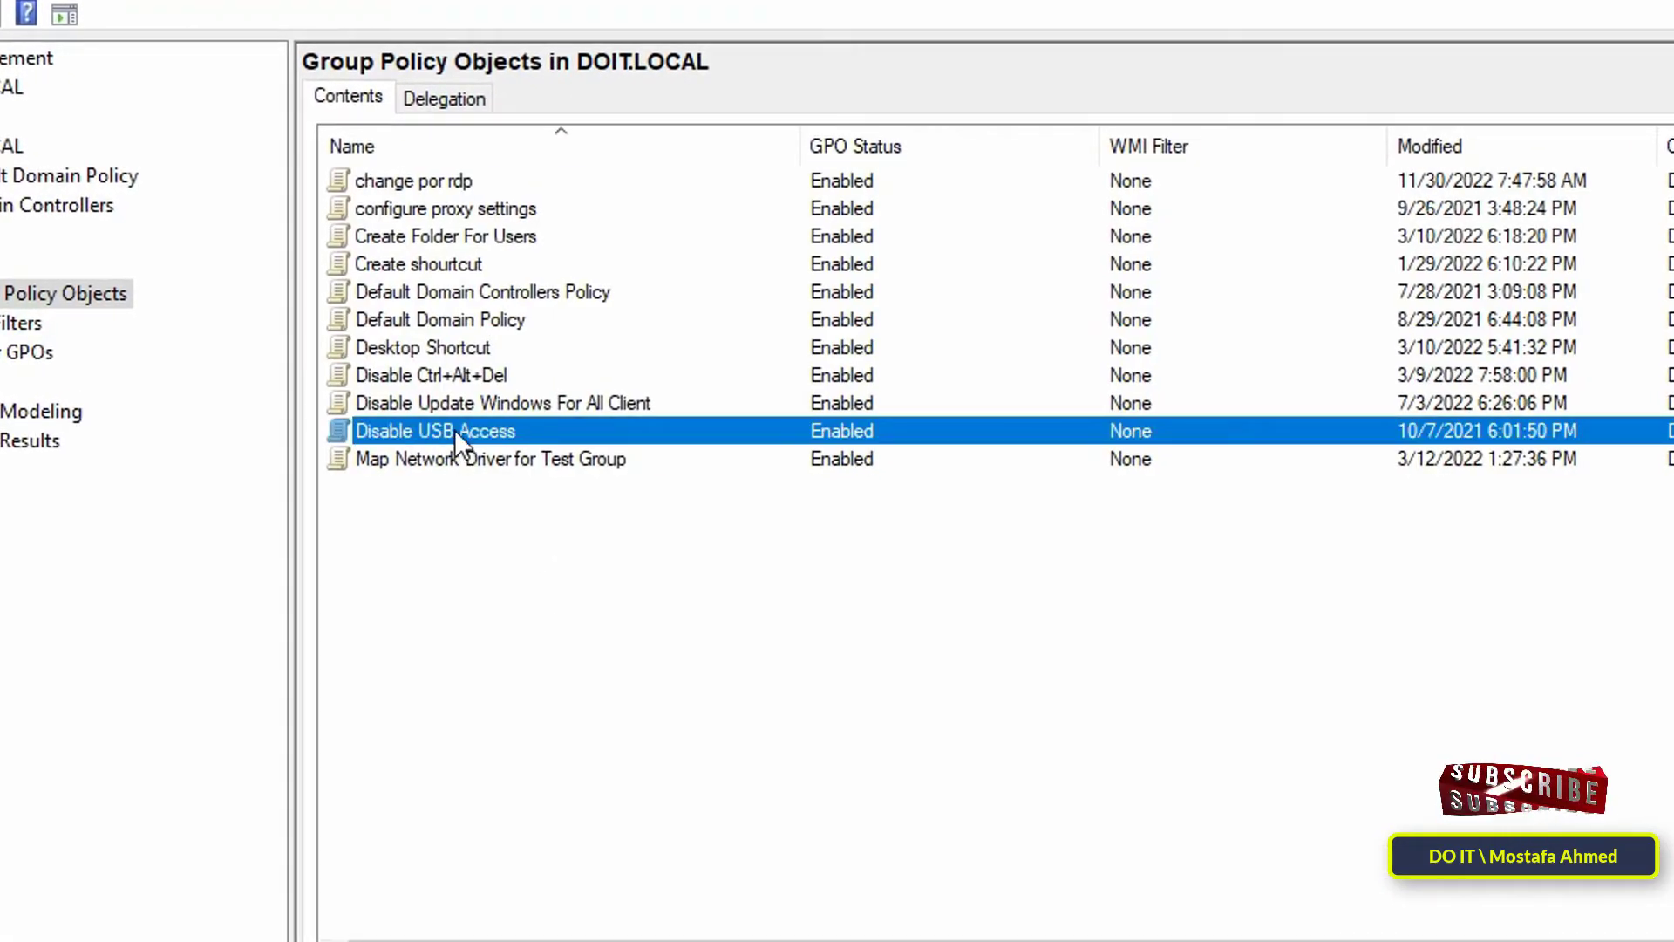
- Begin backing up Disable USB Access and create folder 'Backup From Group Policy Oblects' on drive E:
{"action": "right_click", "coordinate": [453, 429]}
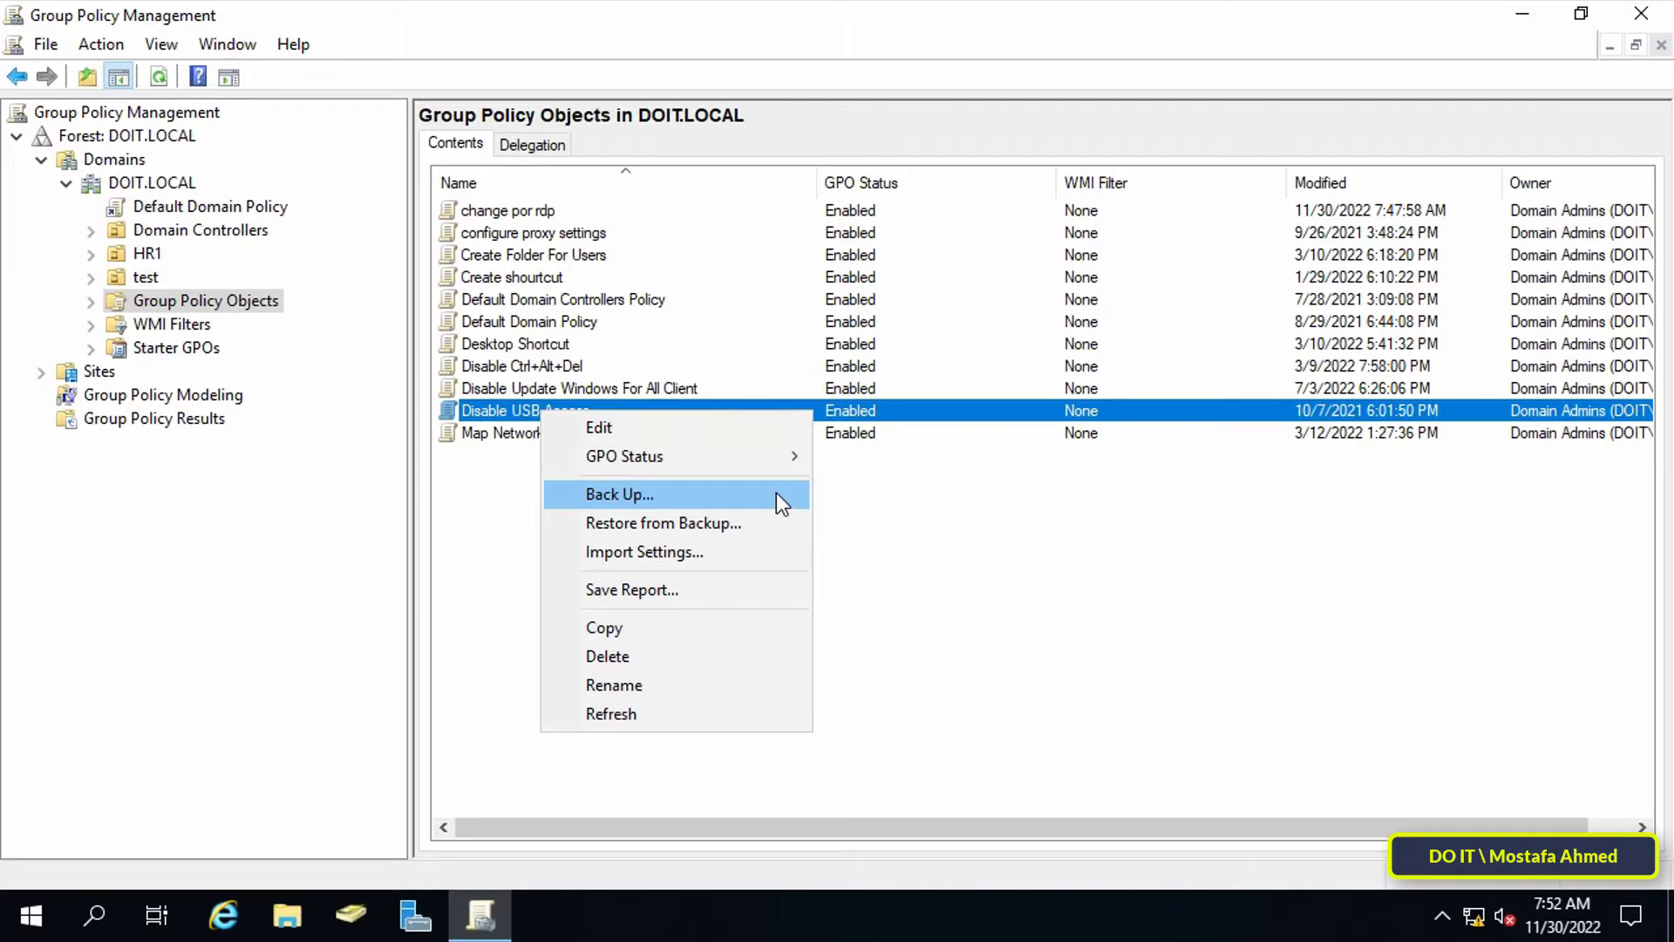
{"action": "left_click", "coordinate": [776, 494]}
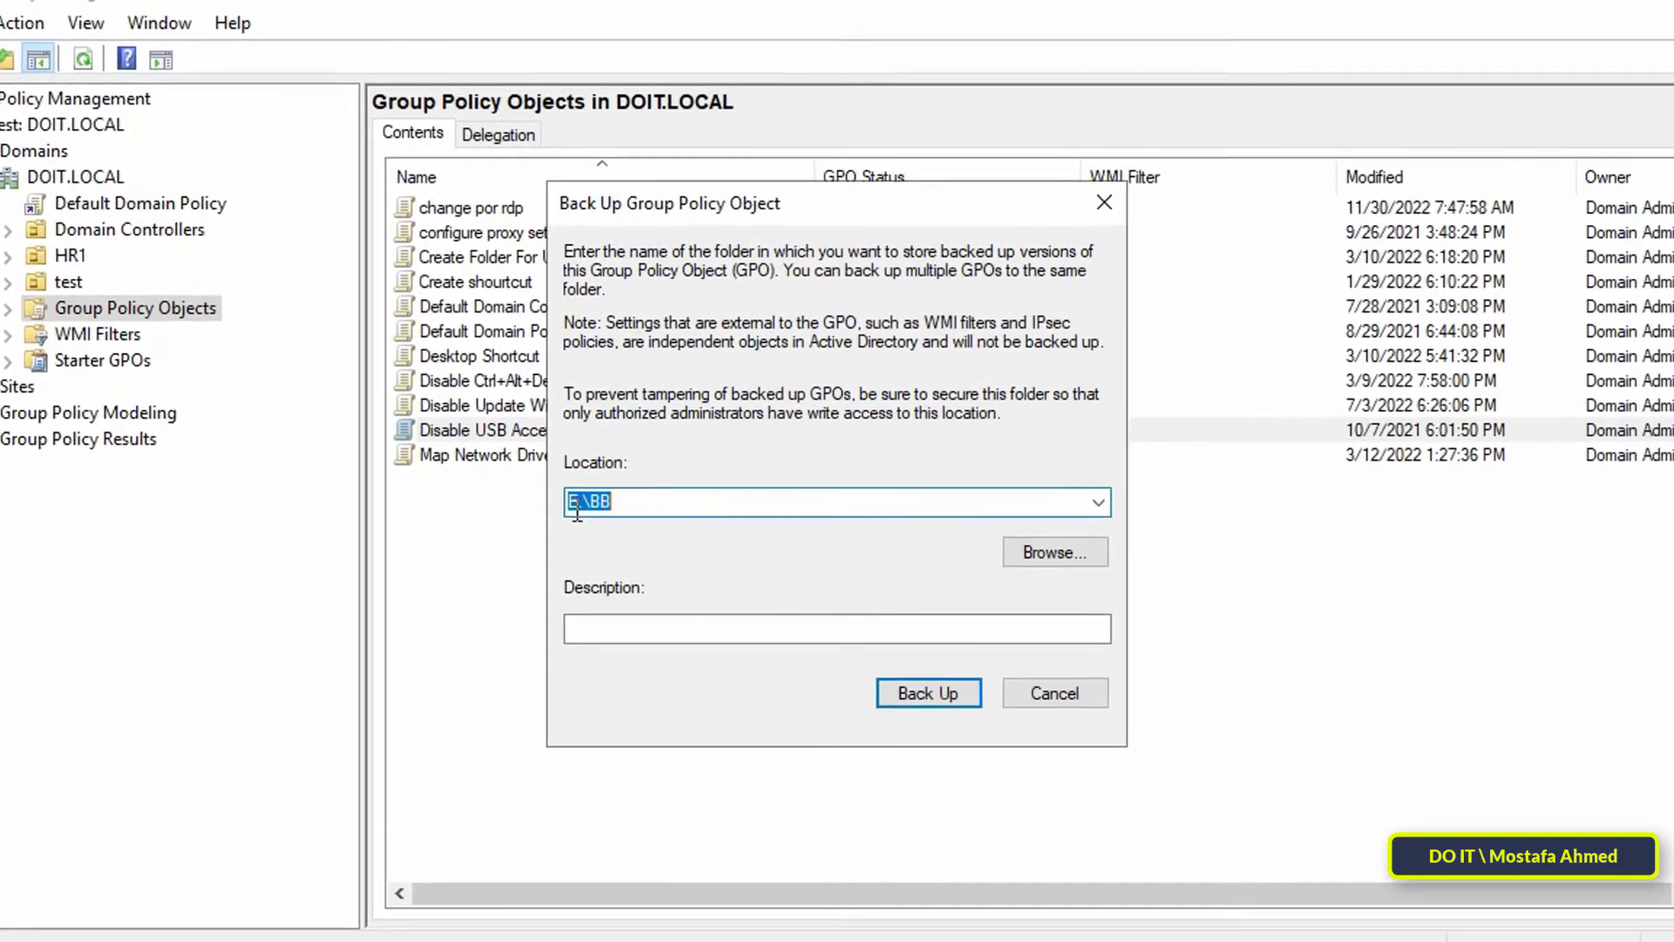
{"action": "left_click", "coordinate": [1046, 561]}
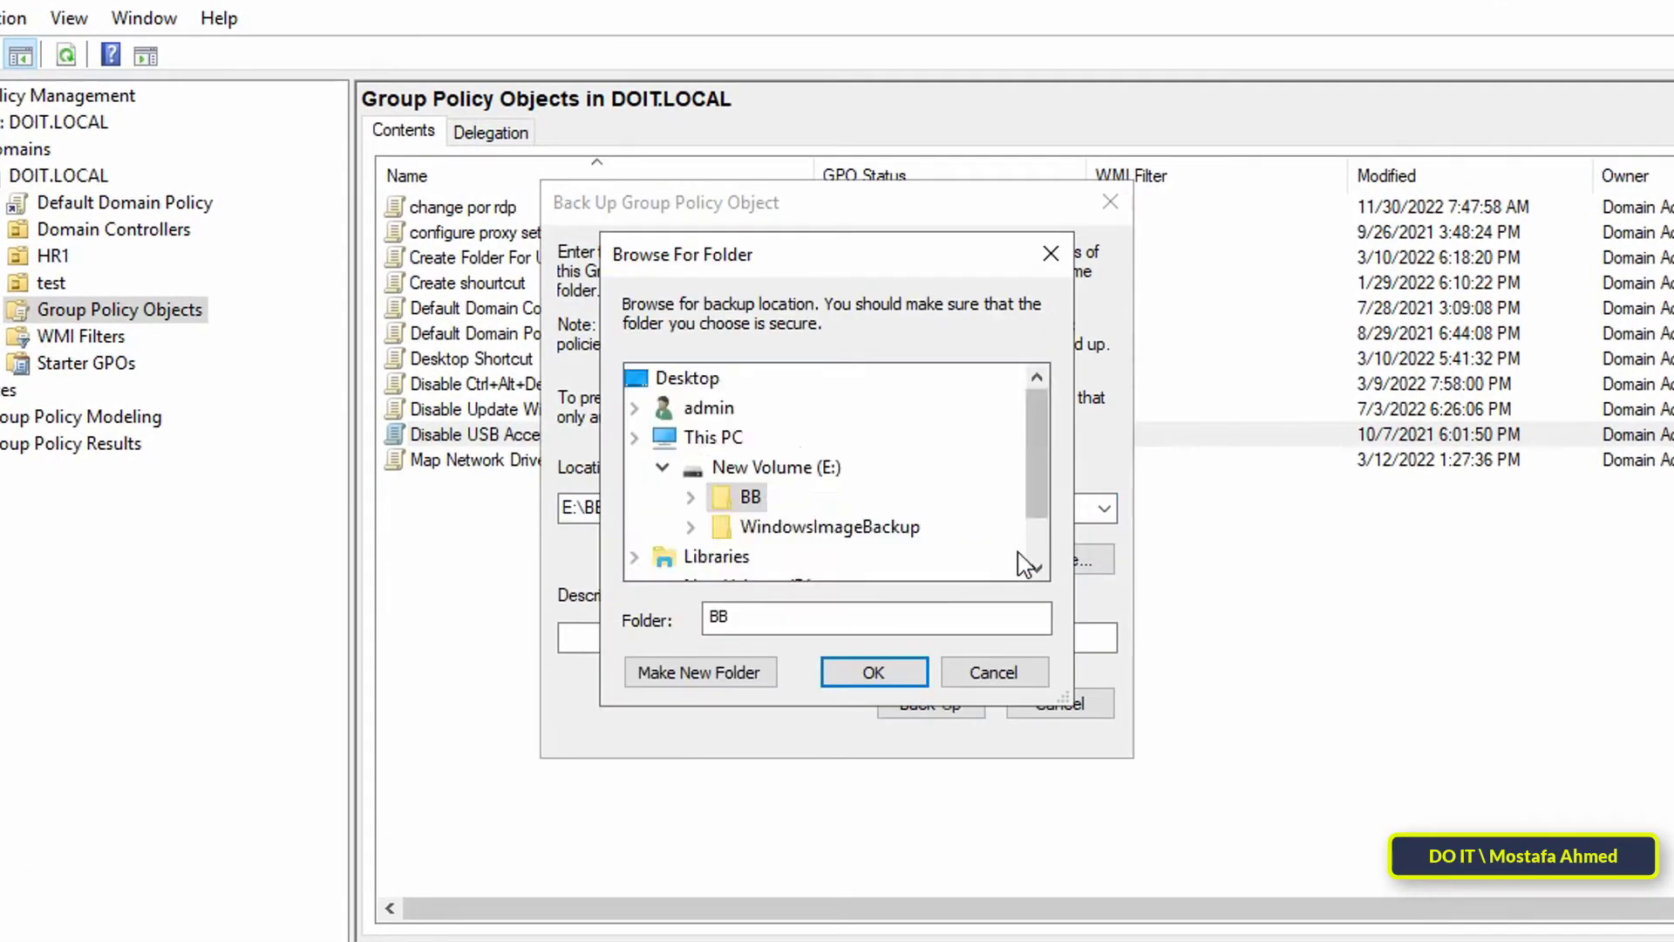
{"action": "scroll", "coordinate": [1017, 535], "scroll_direction": "down", "scroll_amount": 5}
{"action": "left_click", "coordinate": [767, 440]}
{"action": "left_click", "coordinate": [702, 672]}
{"action": "type", "text": "B"}
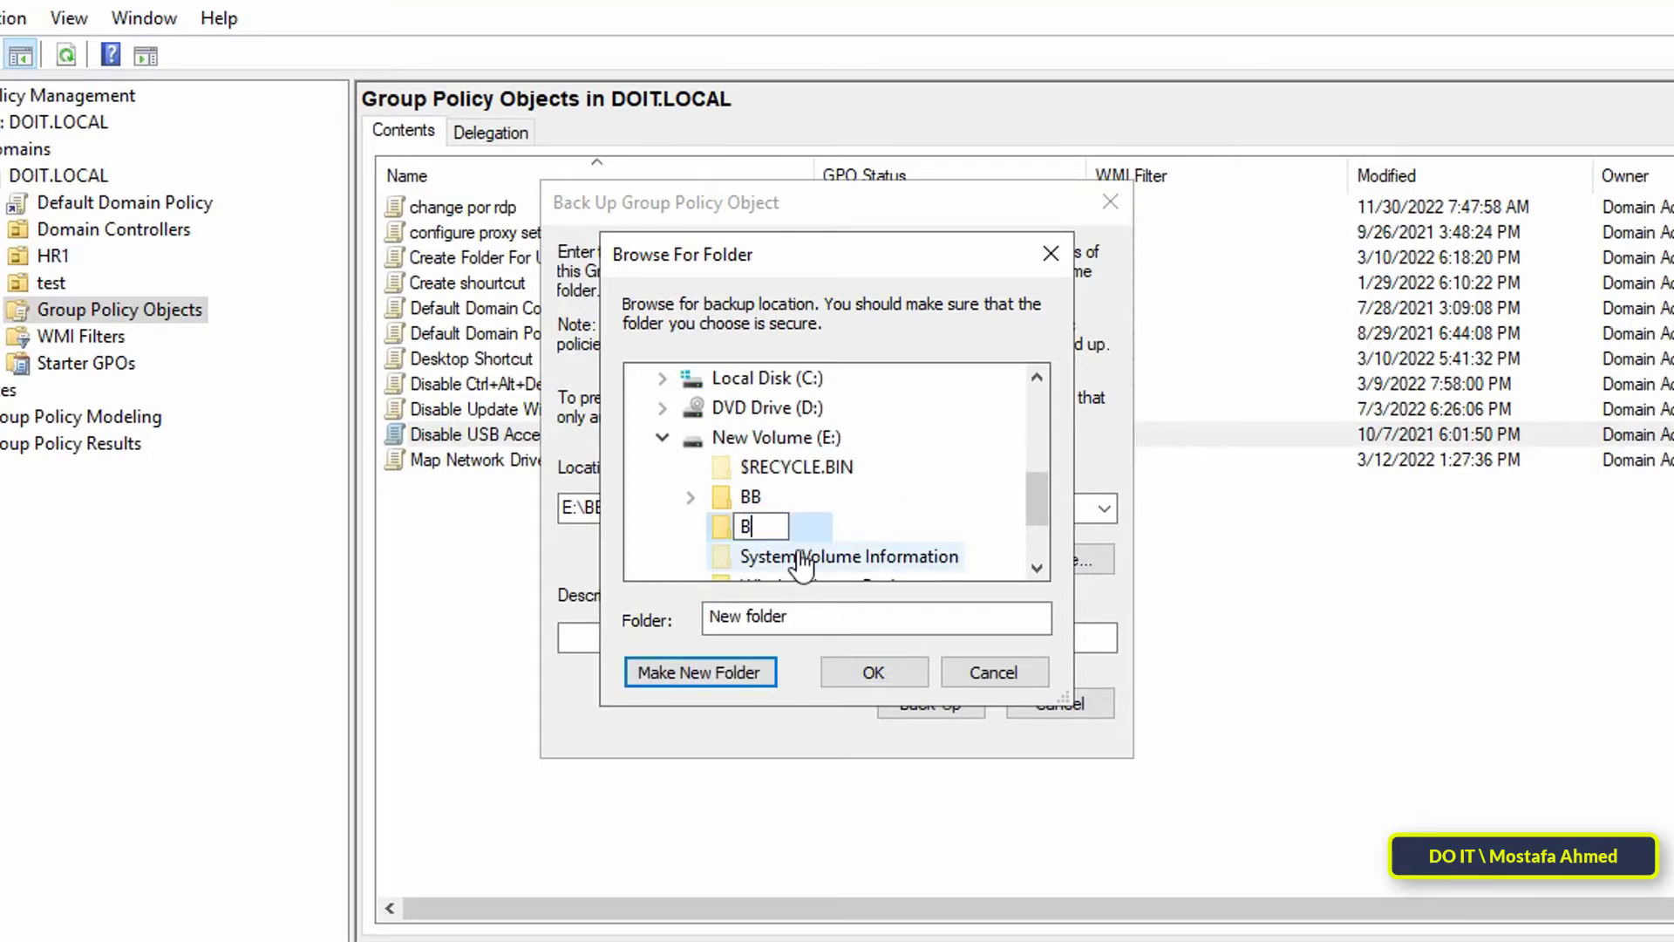
{"action": "type", "text": "ackup From Group Policy Oblects"}
{"action": "key", "text": "Return"}
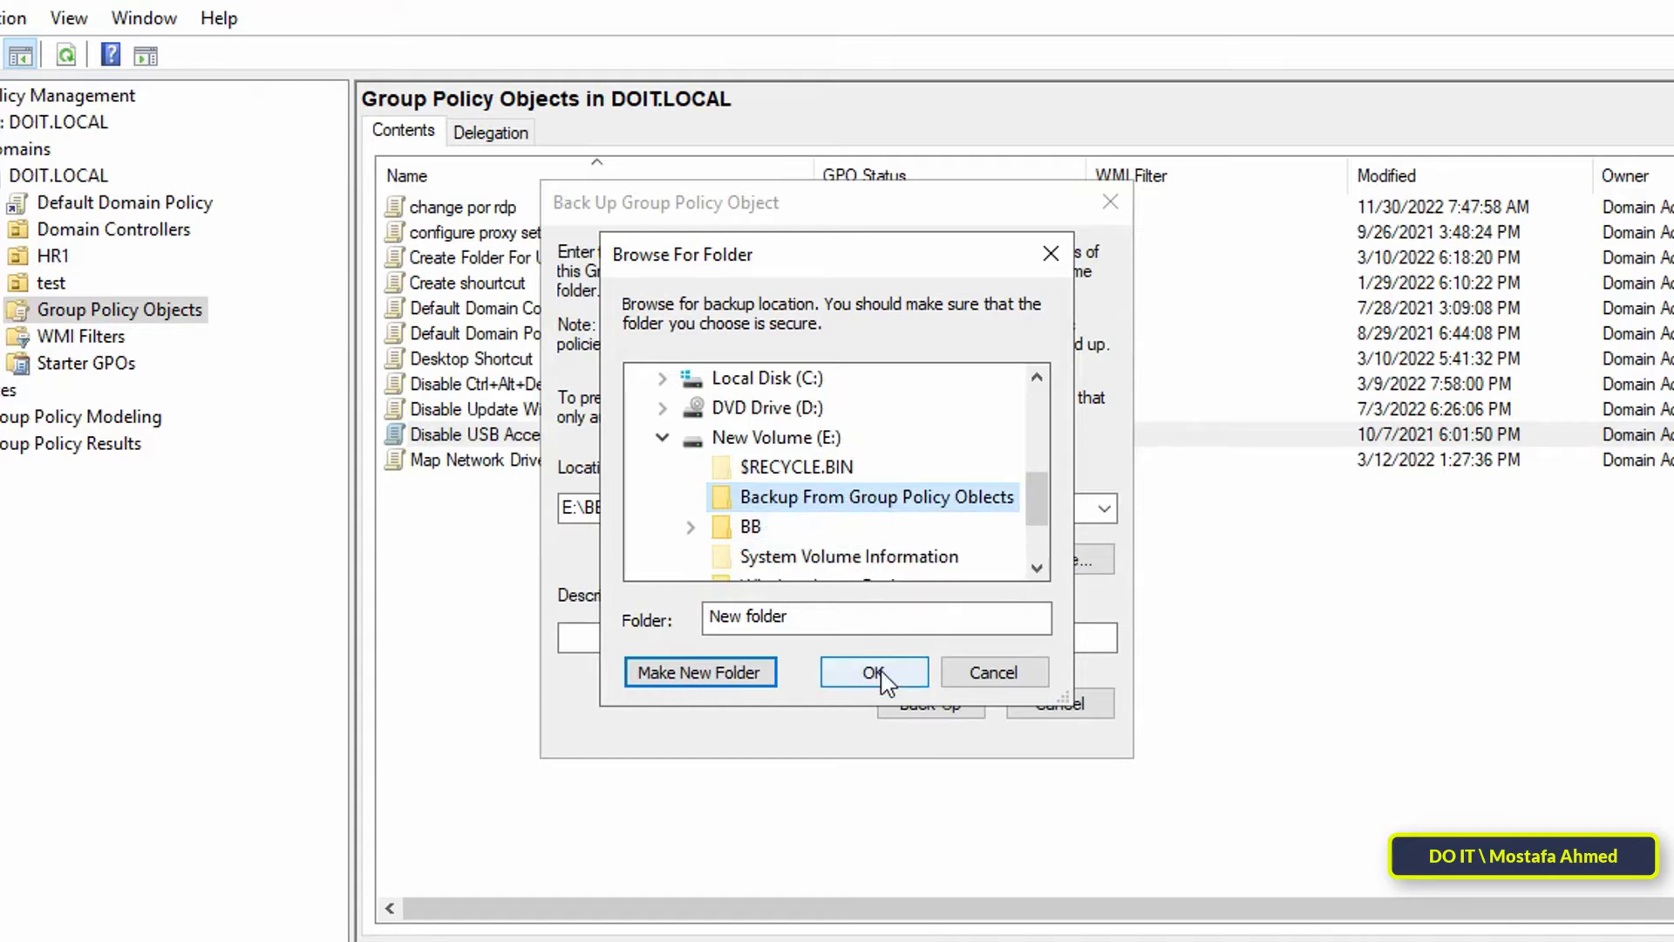
- Back up Disable USB Access to the new folder with description 'last in 30-11-2022'
{"action": "left_click", "coordinate": [875, 672]}
{"action": "key", "text": "Tab"}
{"action": "type", "text": "last"}
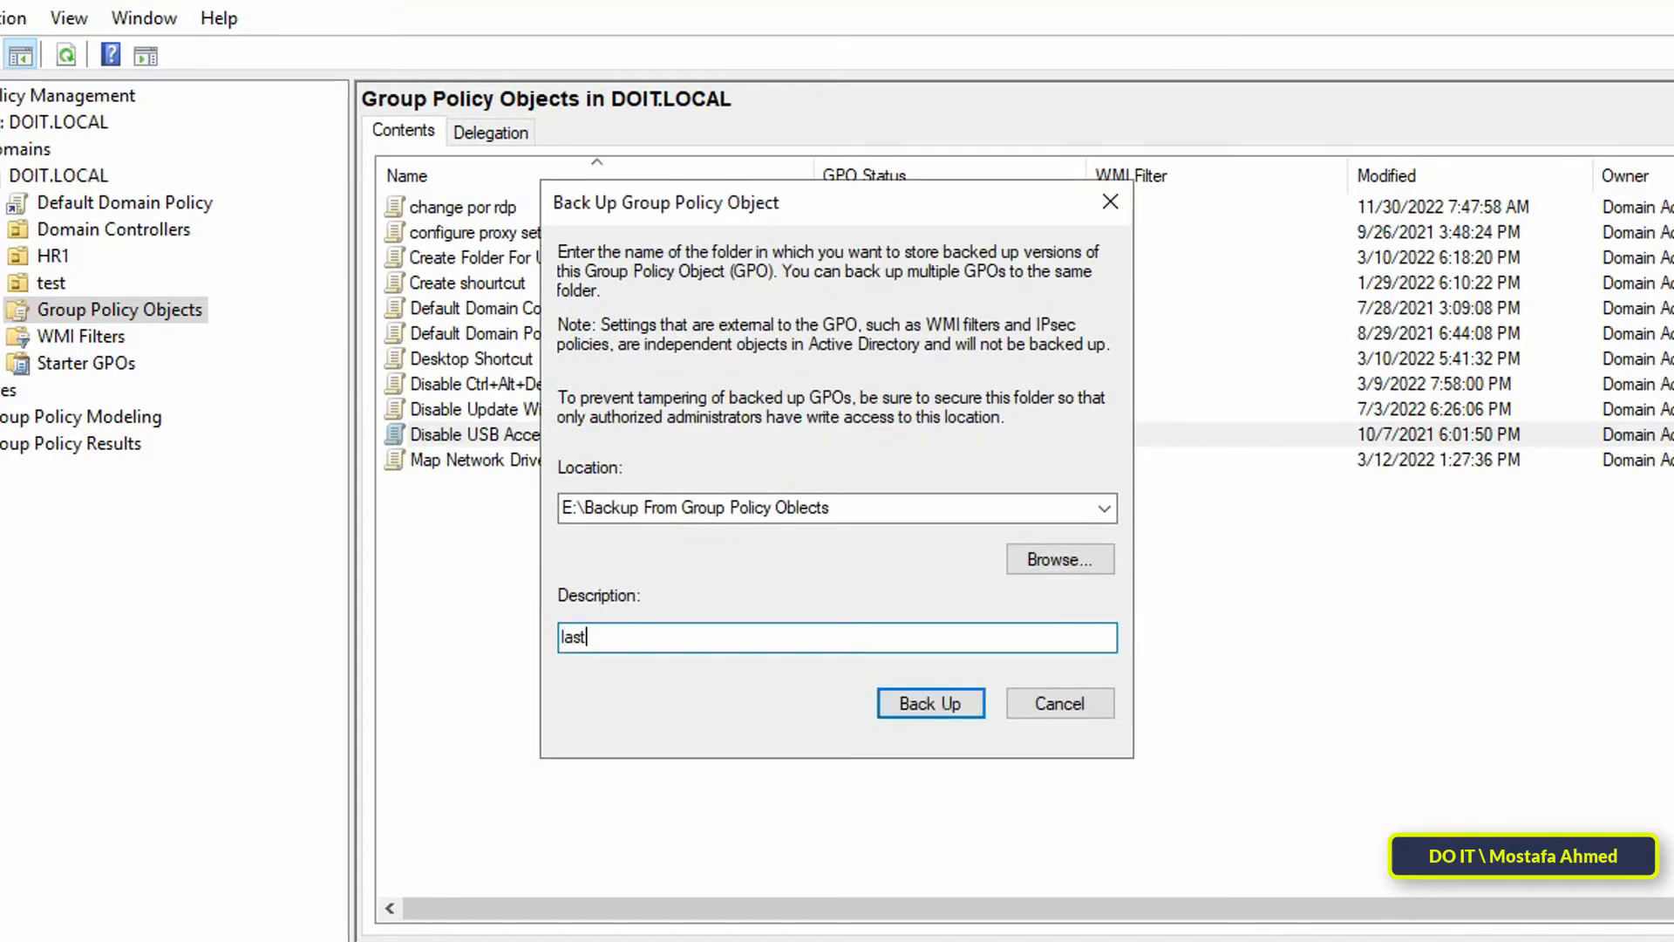
{"action": "type", "text": " in 30-11-2022"}
{"action": "left_click", "coordinate": [908, 705]}
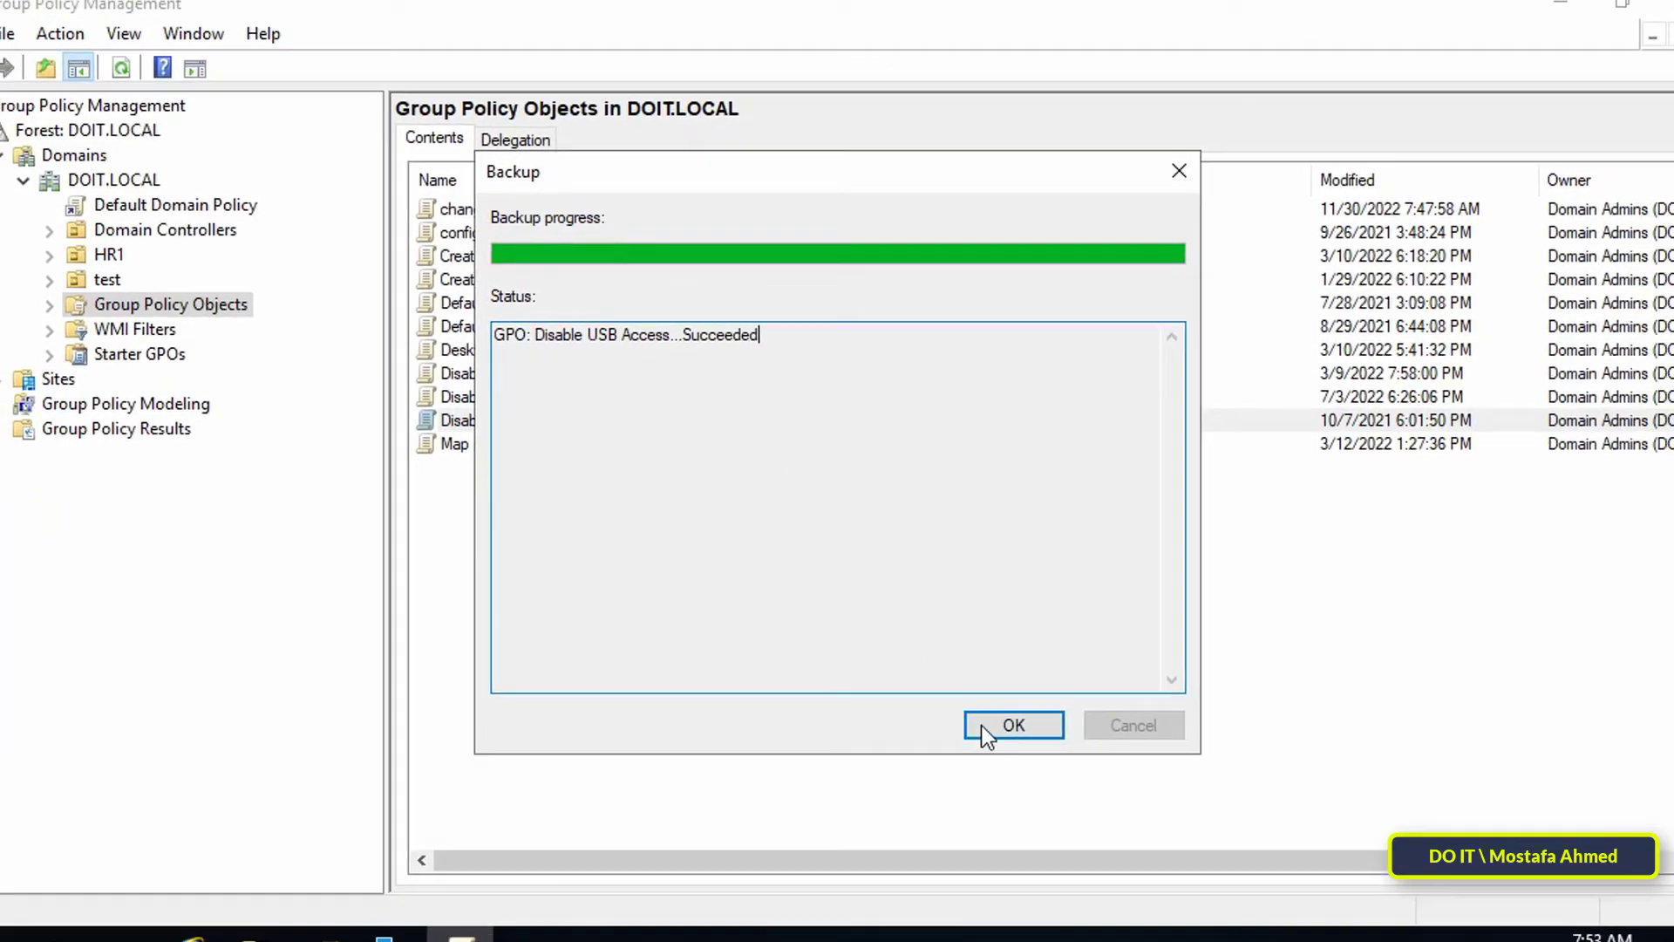
{"action": "left_click", "coordinate": [1002, 724]}
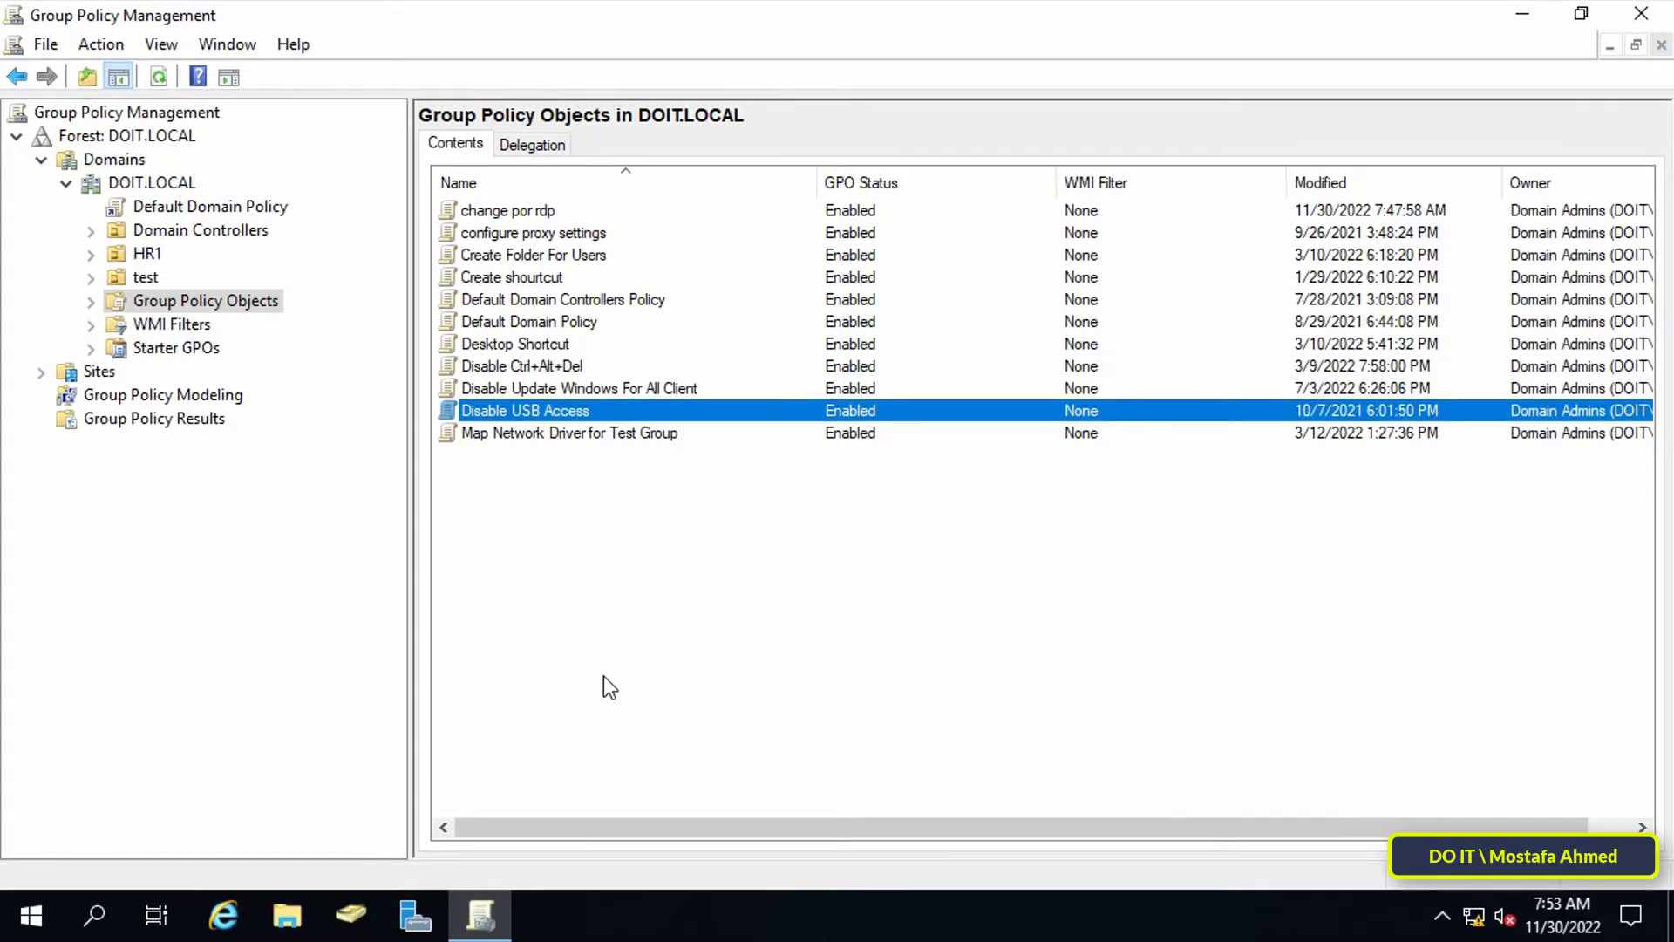
- Start Back Up All on Group Policy Objects and enter description 'last in 30-11-2022'
{"action": "left_click", "coordinate": [604, 677]}
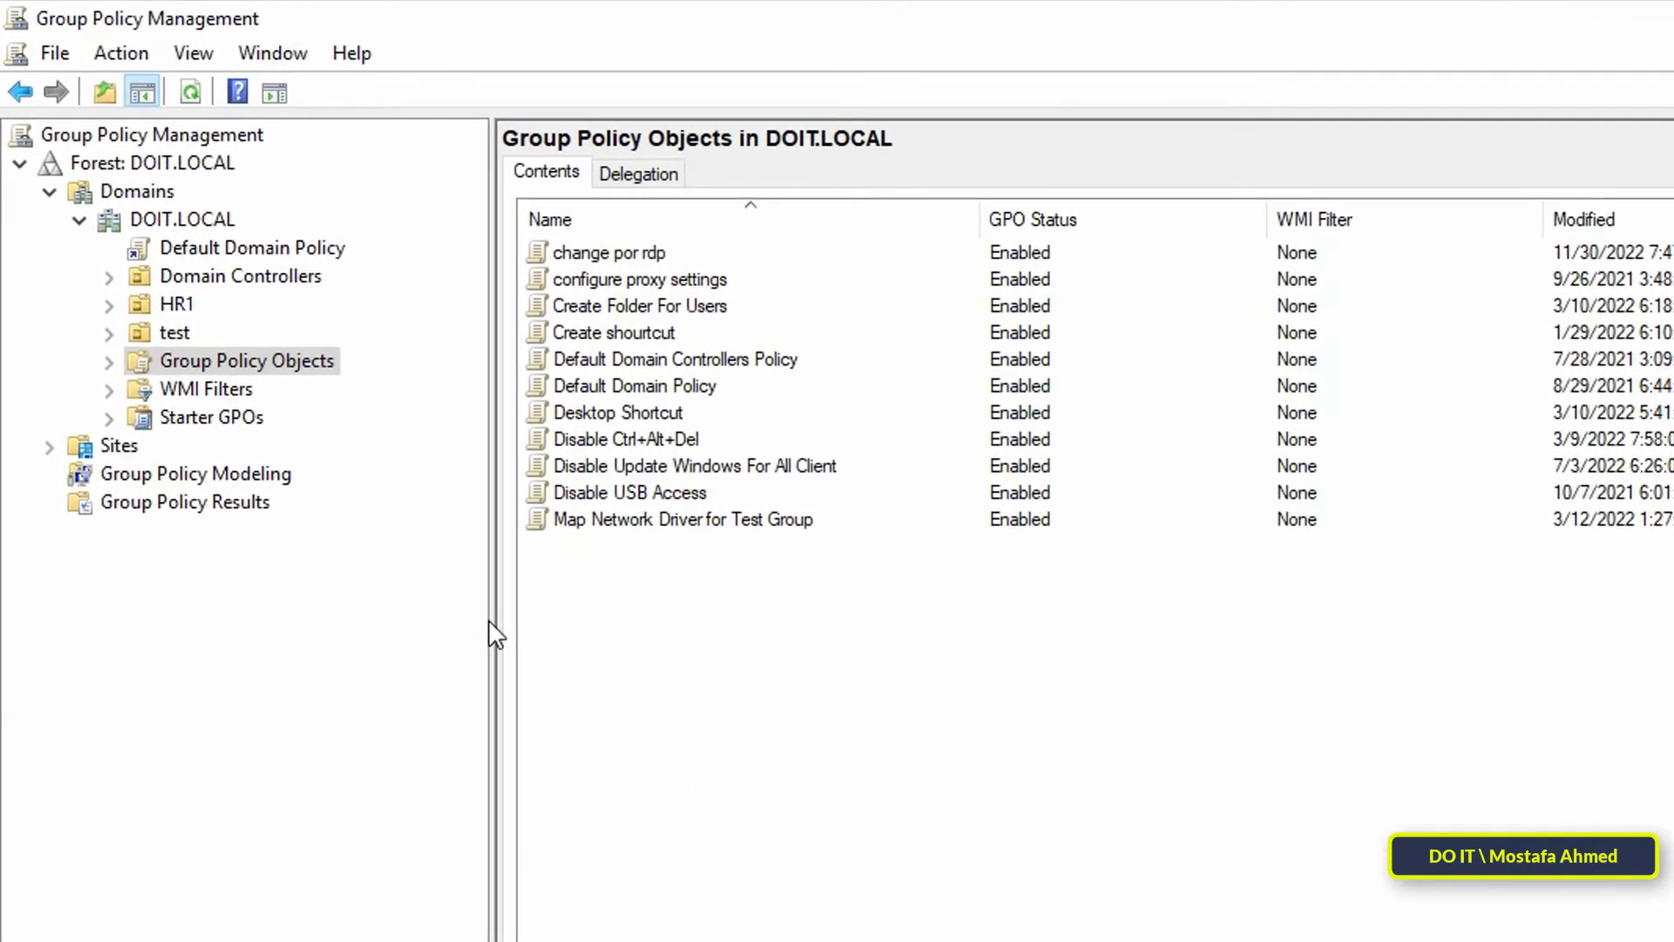
{"action": "right_click", "coordinate": [301, 361]}
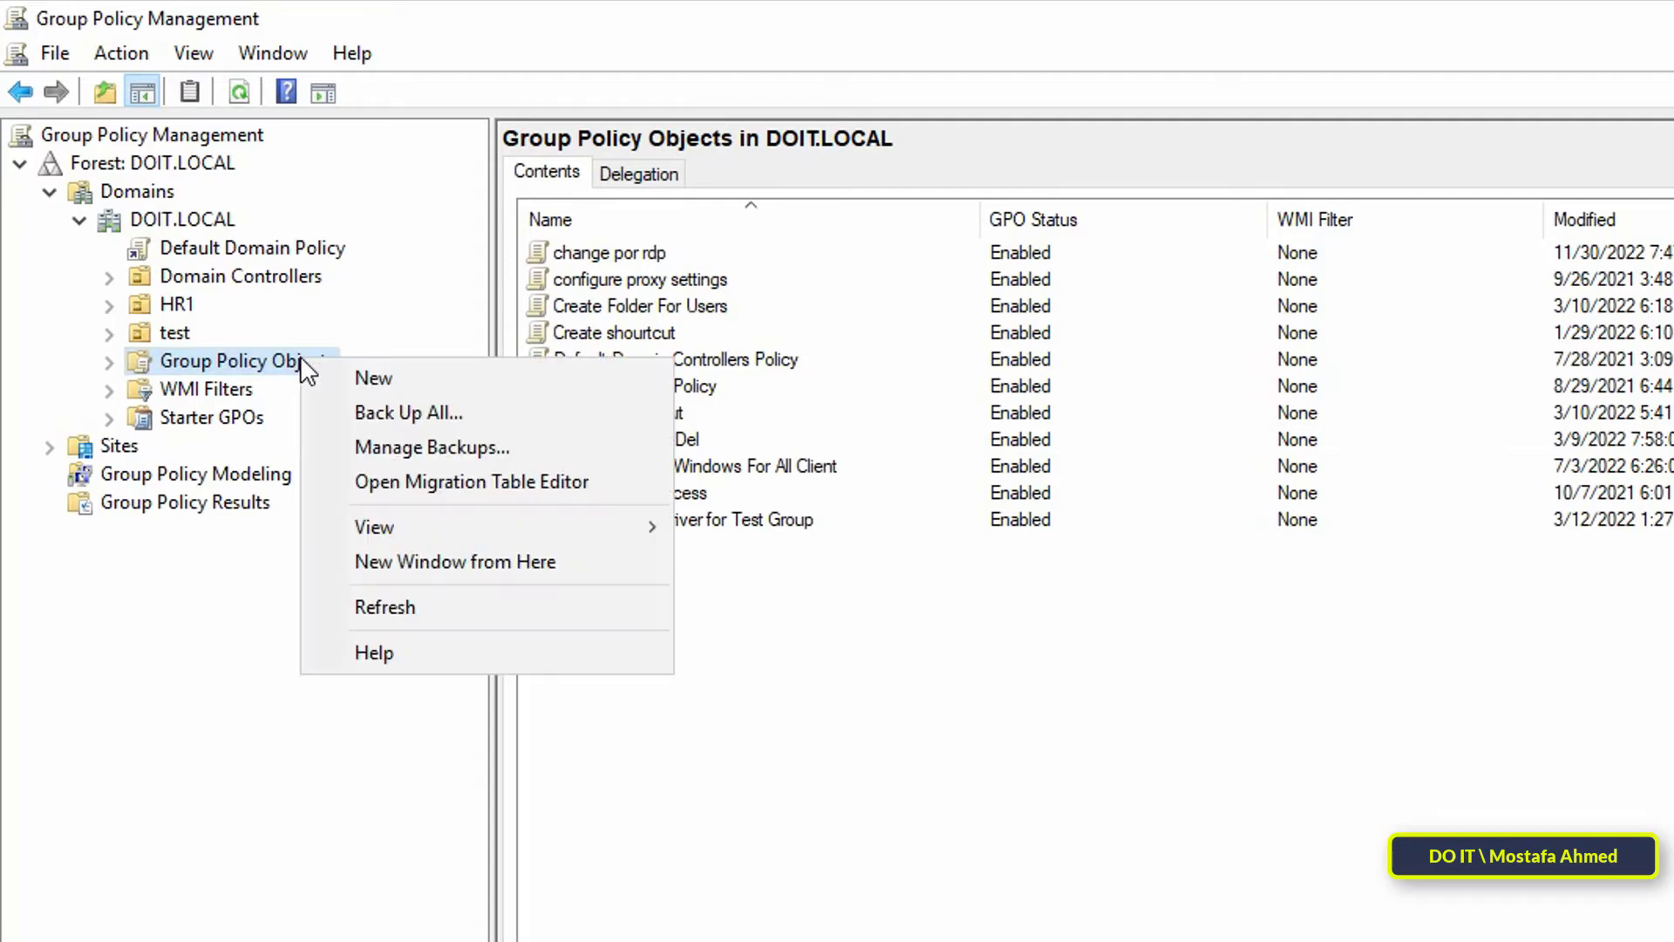
{"action": "left_click", "coordinate": [455, 412]}
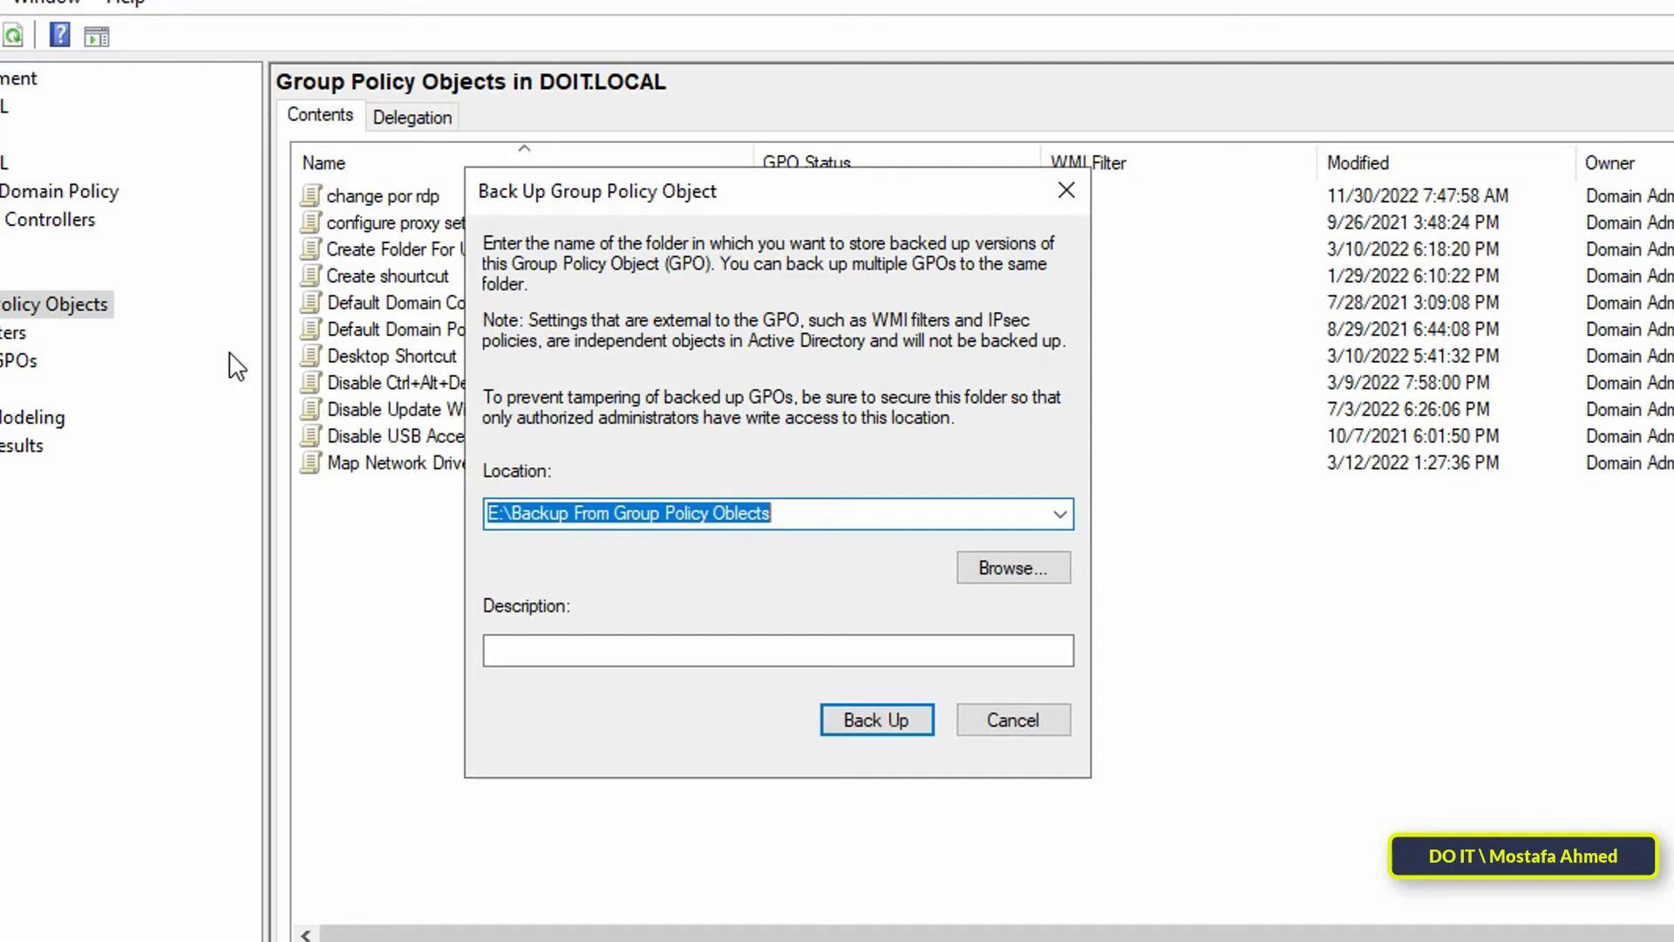
{"action": "left_click", "coordinate": [744, 656]}
{"action": "type", "text": "last in "}
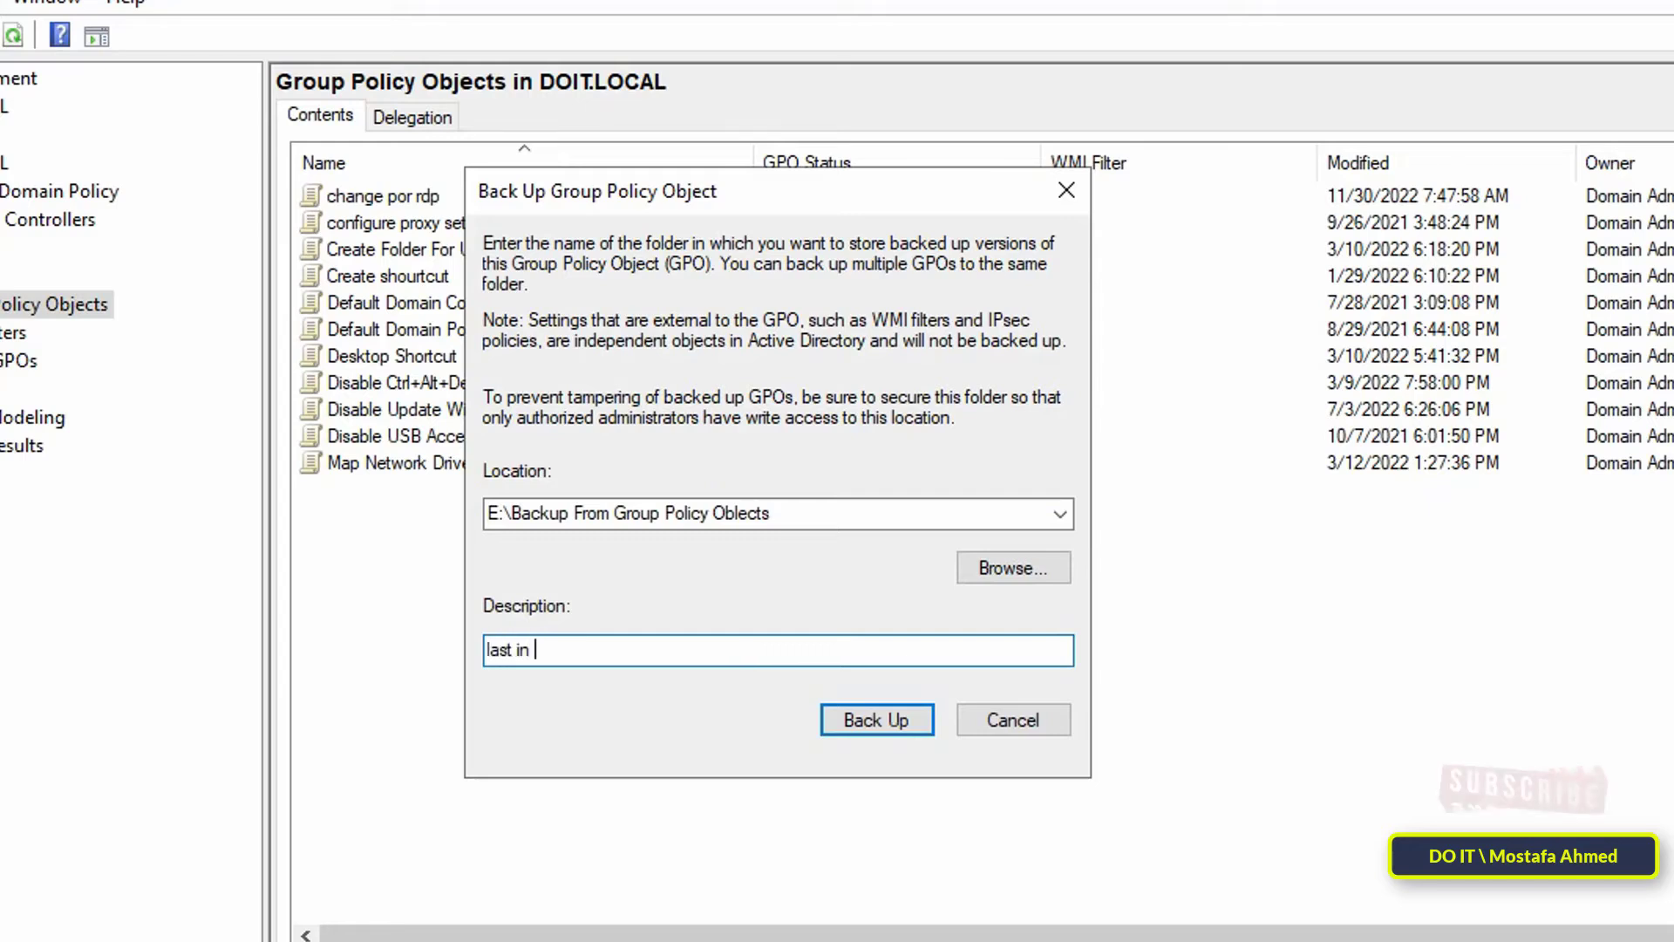
{"action": "type", "text": "30-"}
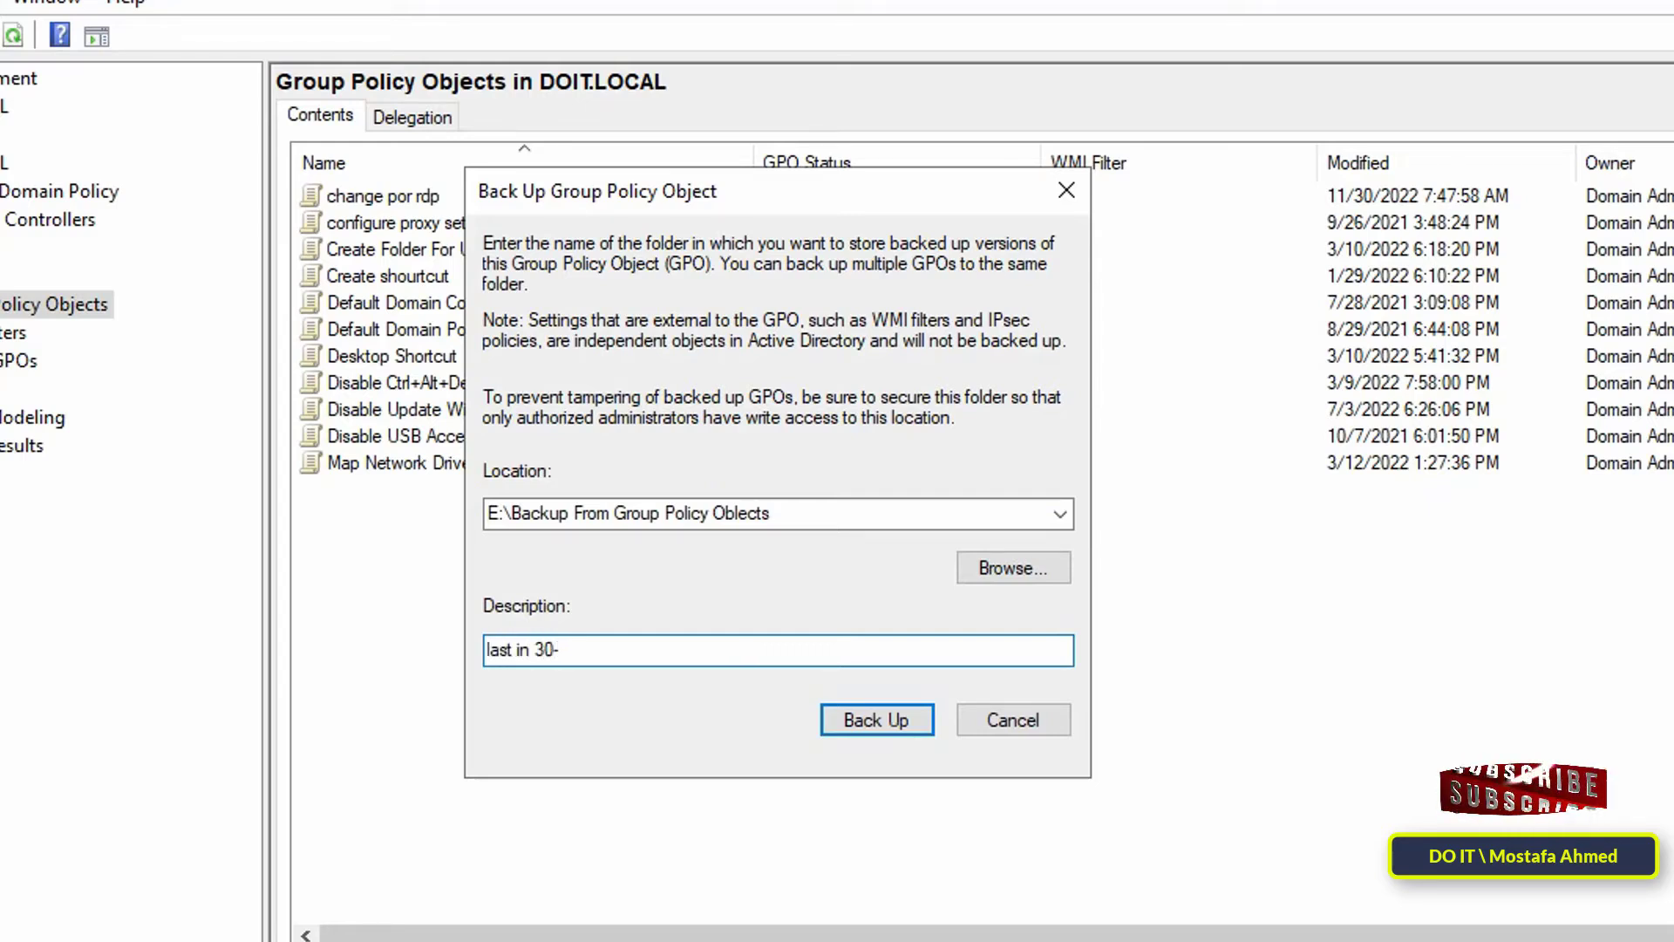
{"action": "type", "text": "11-2022"}
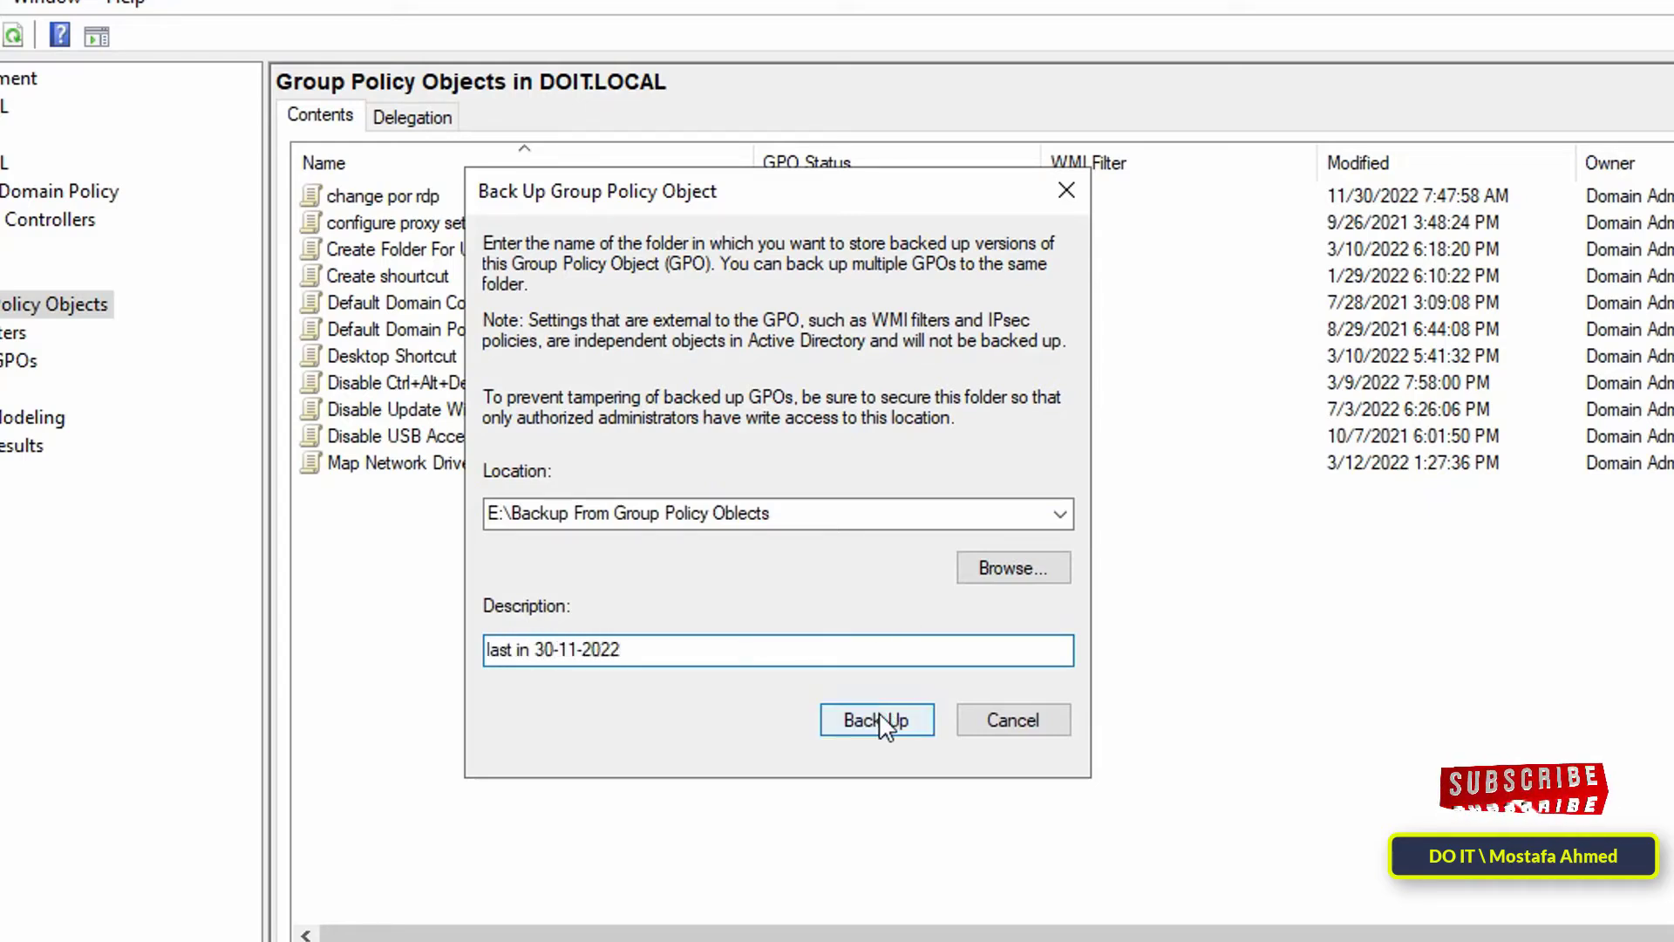
- Run the backup of all 11 GPOs and close the completed report
{"action": "left_click", "coordinate": [879, 717]}
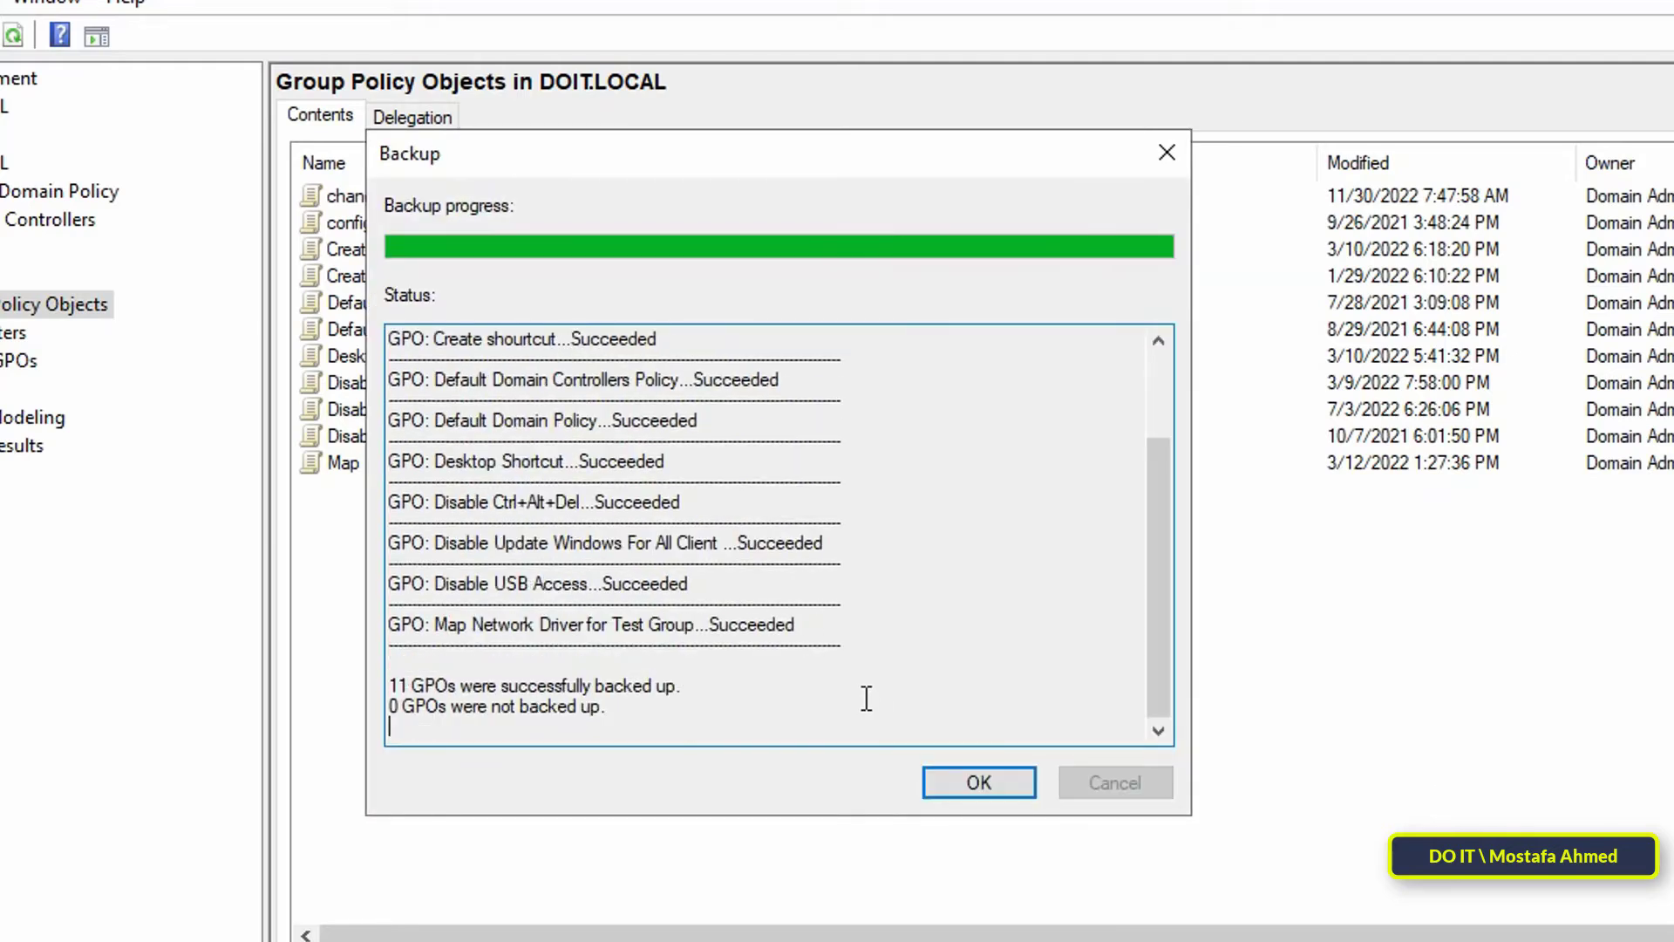
{"action": "left_click_drag", "start_coordinate": [1149, 579], "coordinate": [1164, 683]}
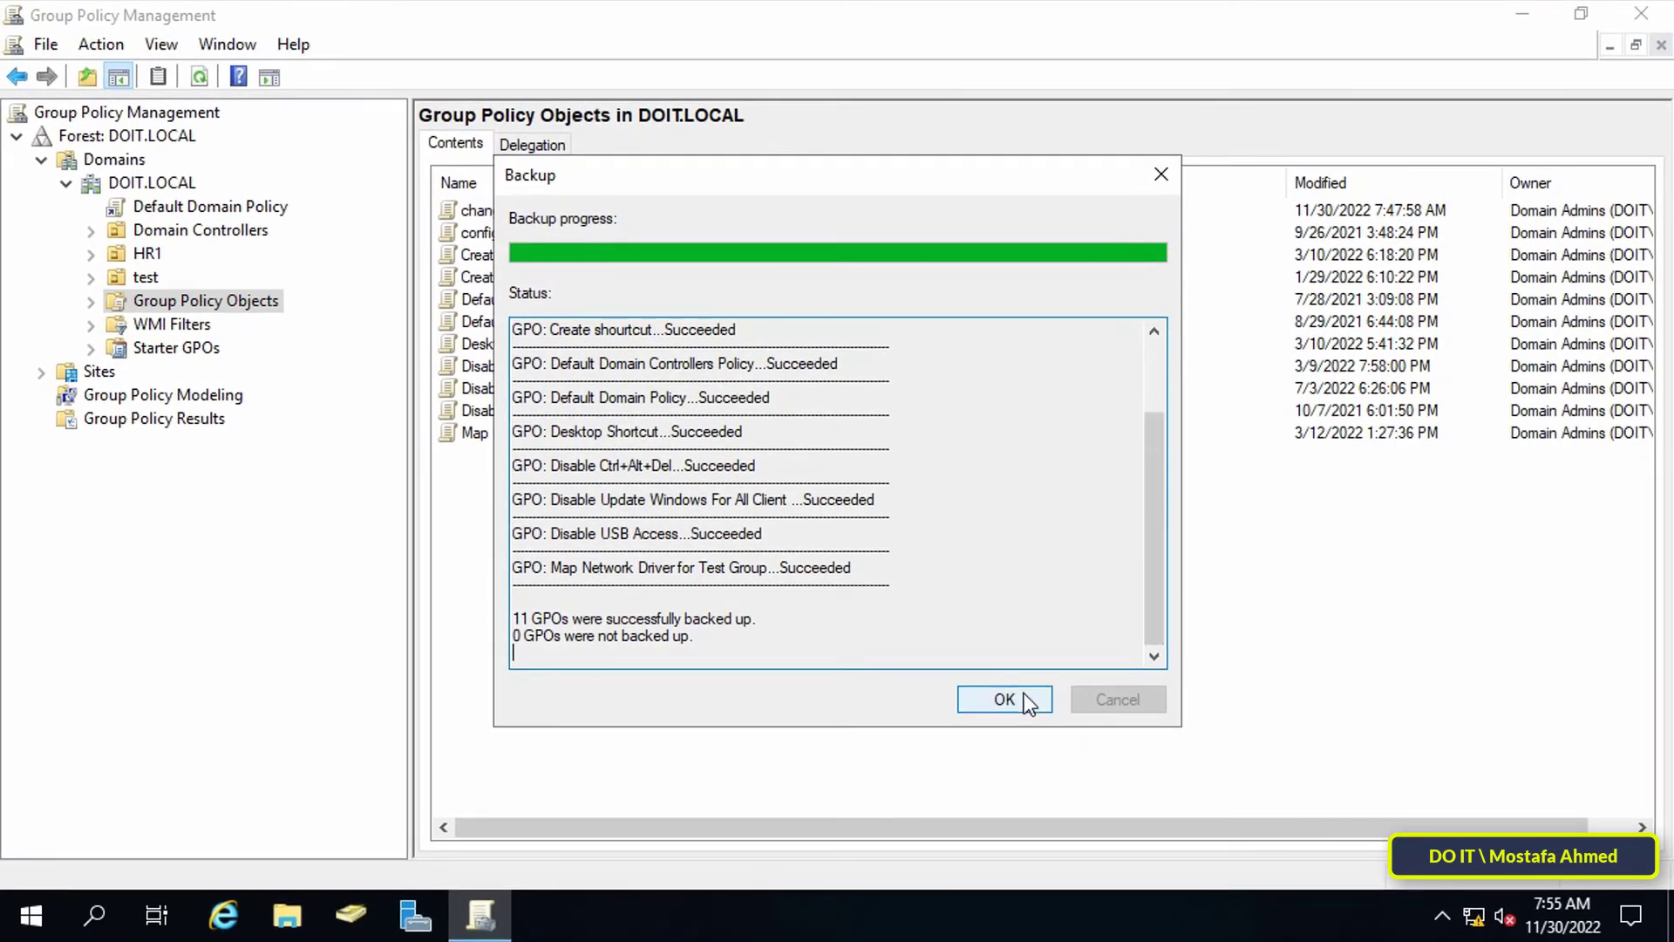
{"action": "left_click", "coordinate": [1027, 703]}
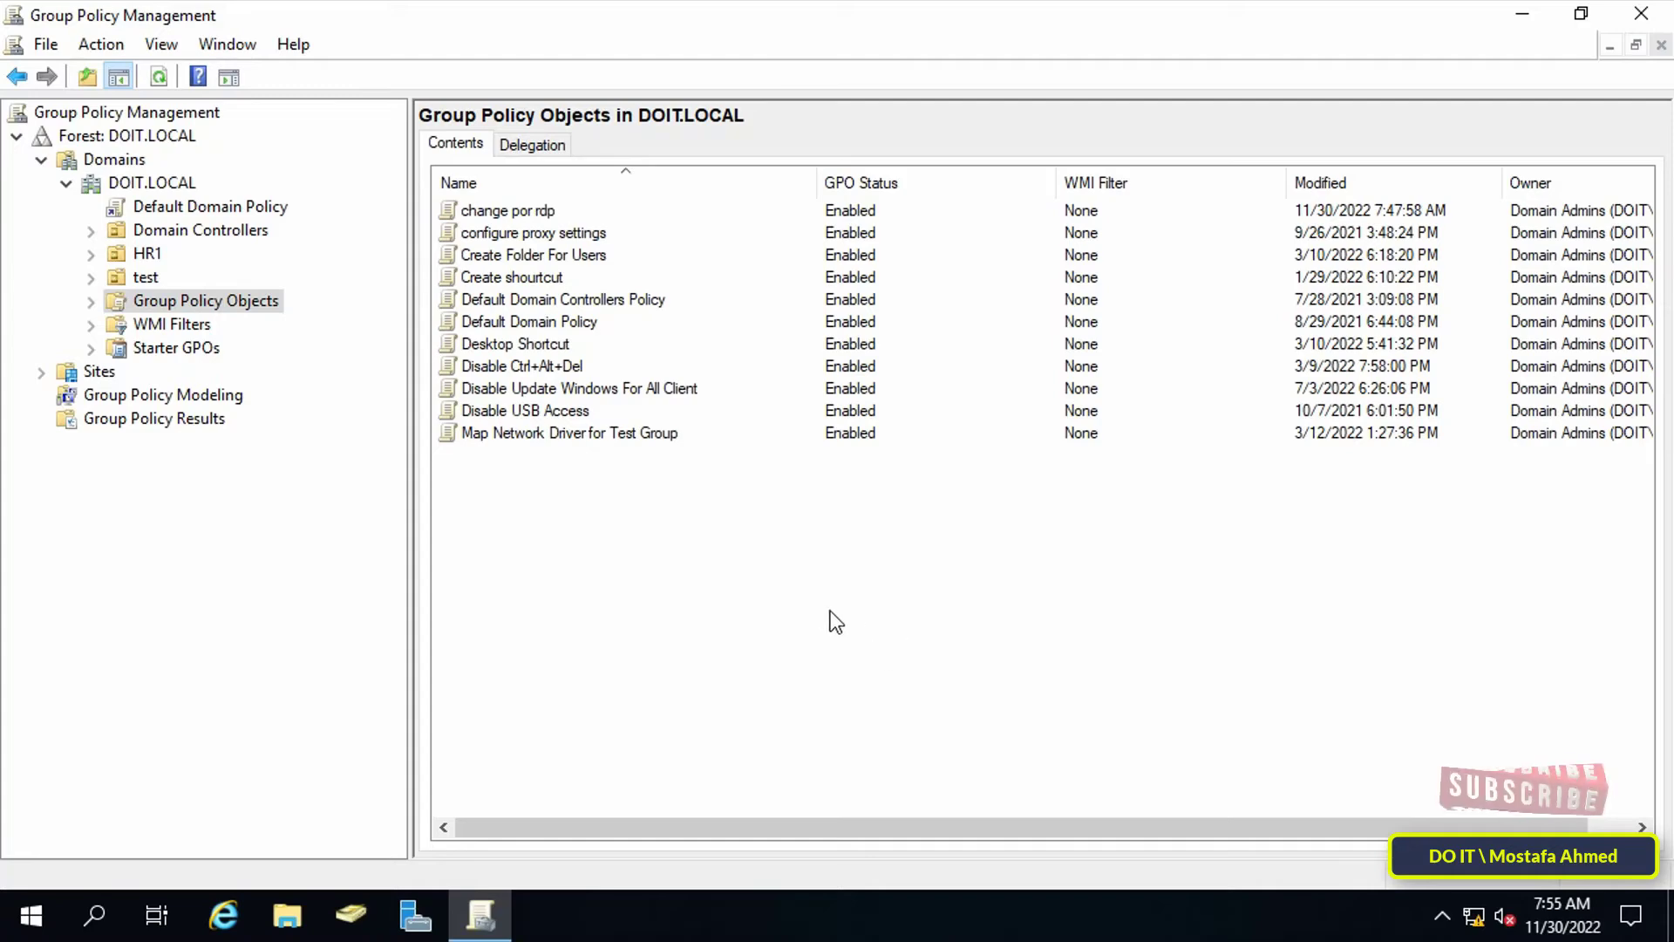
- Delete all the GPOs in the list, confirming the deletion and dismissing the results
{"action": "left_click_drag", "start_coordinate": [801, 559], "coordinate": [544, 214]}
{"action": "right_click", "coordinate": [548, 229]}
{"action": "left_click", "coordinate": [651, 312]}
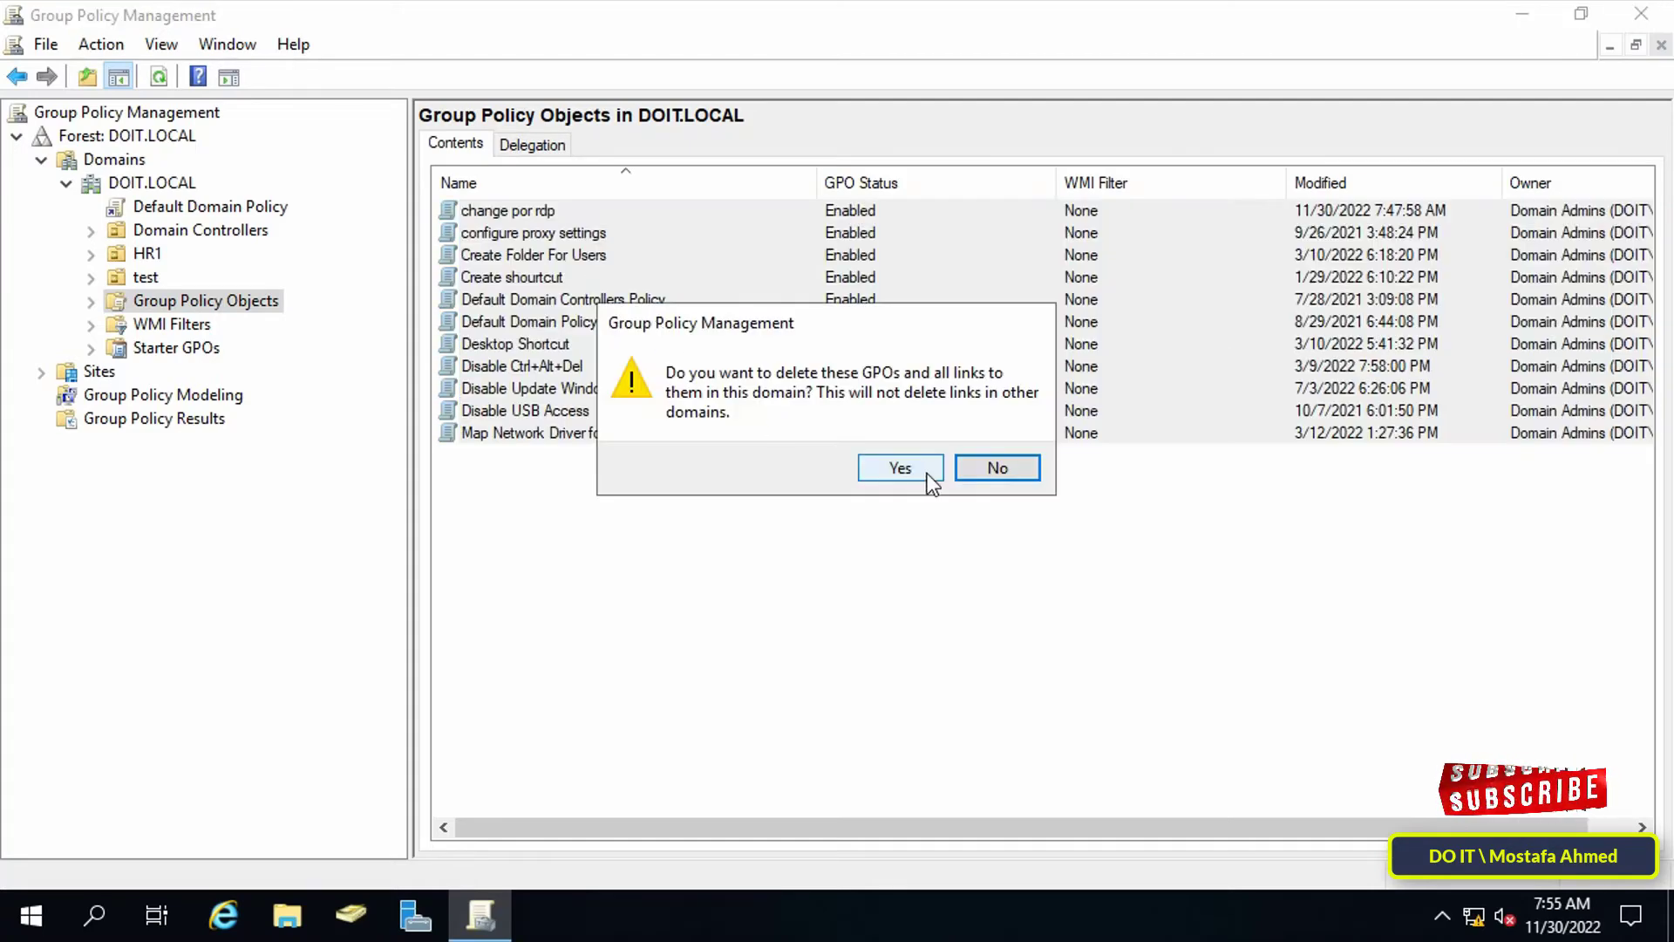
{"action": "left_click", "coordinate": [930, 474]}
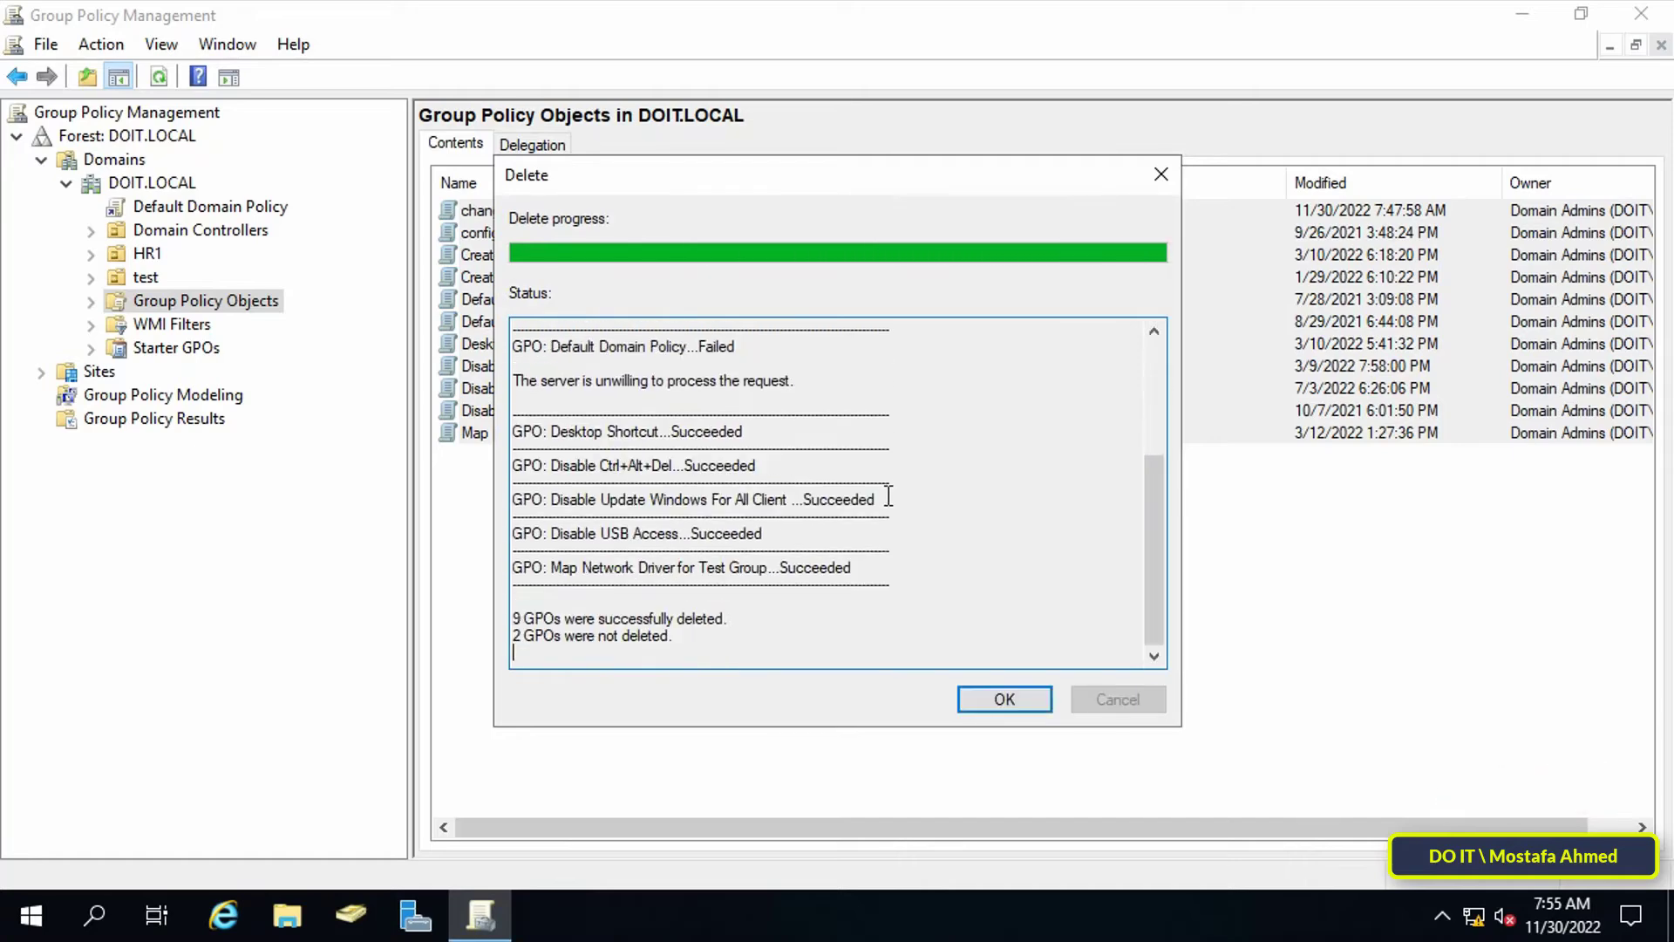
{"action": "left_click", "coordinate": [975, 703]}
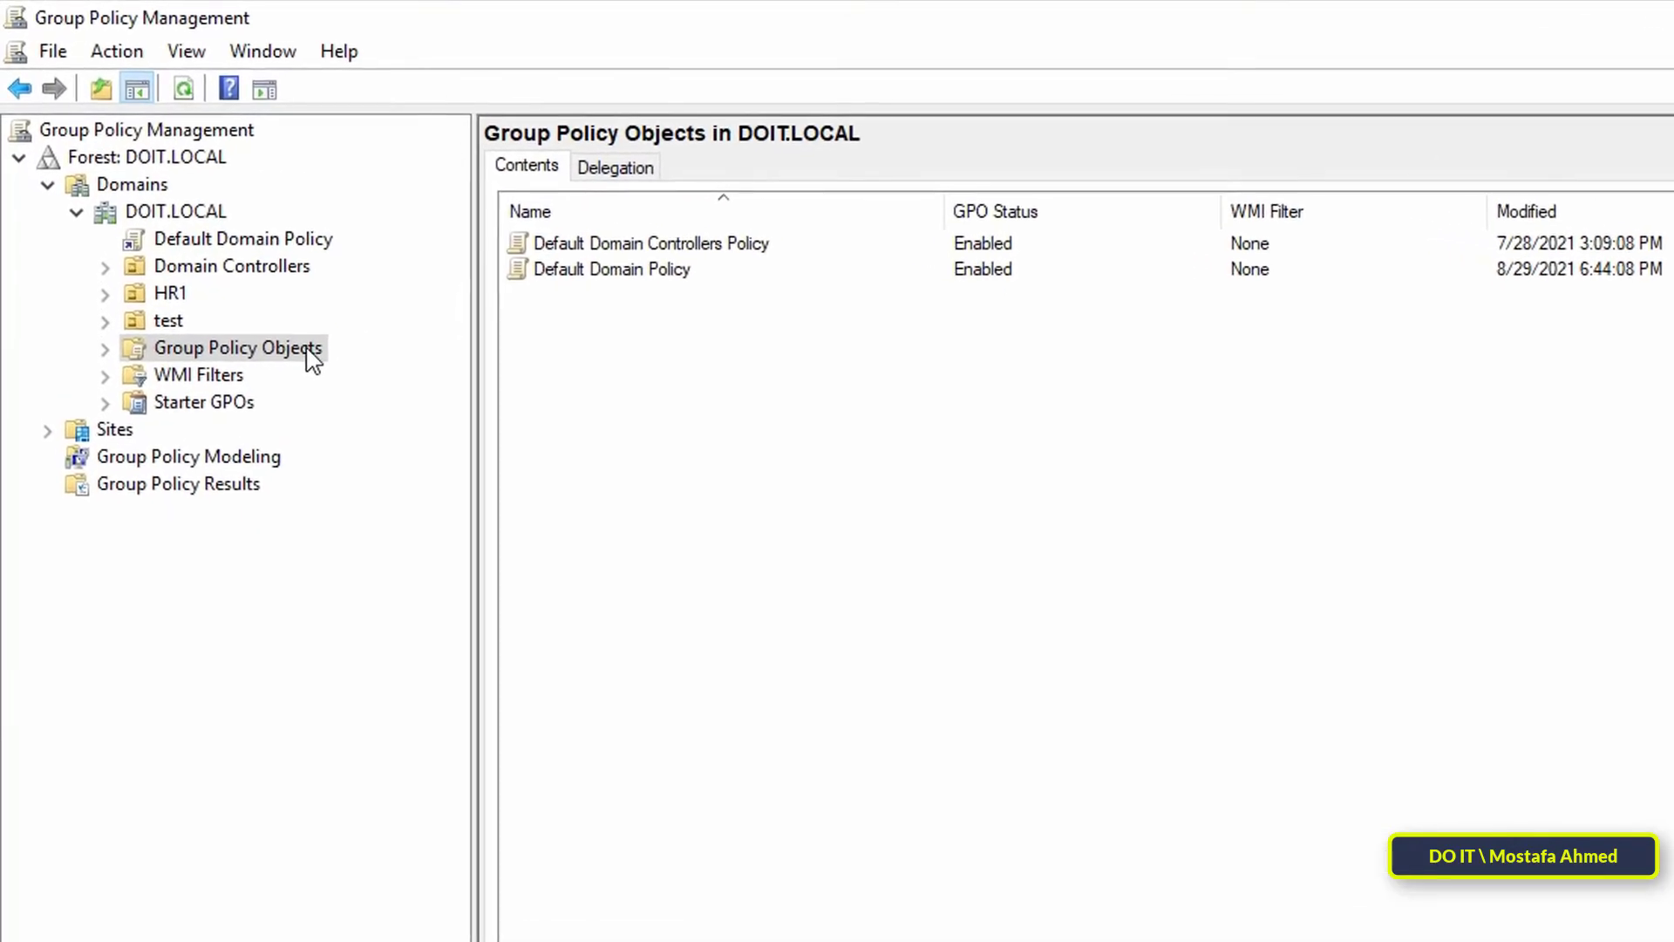
- Open Manage Backups for Group Policy Objects and browse to the backup folder on E:
{"action": "right_click", "coordinate": [297, 336]}
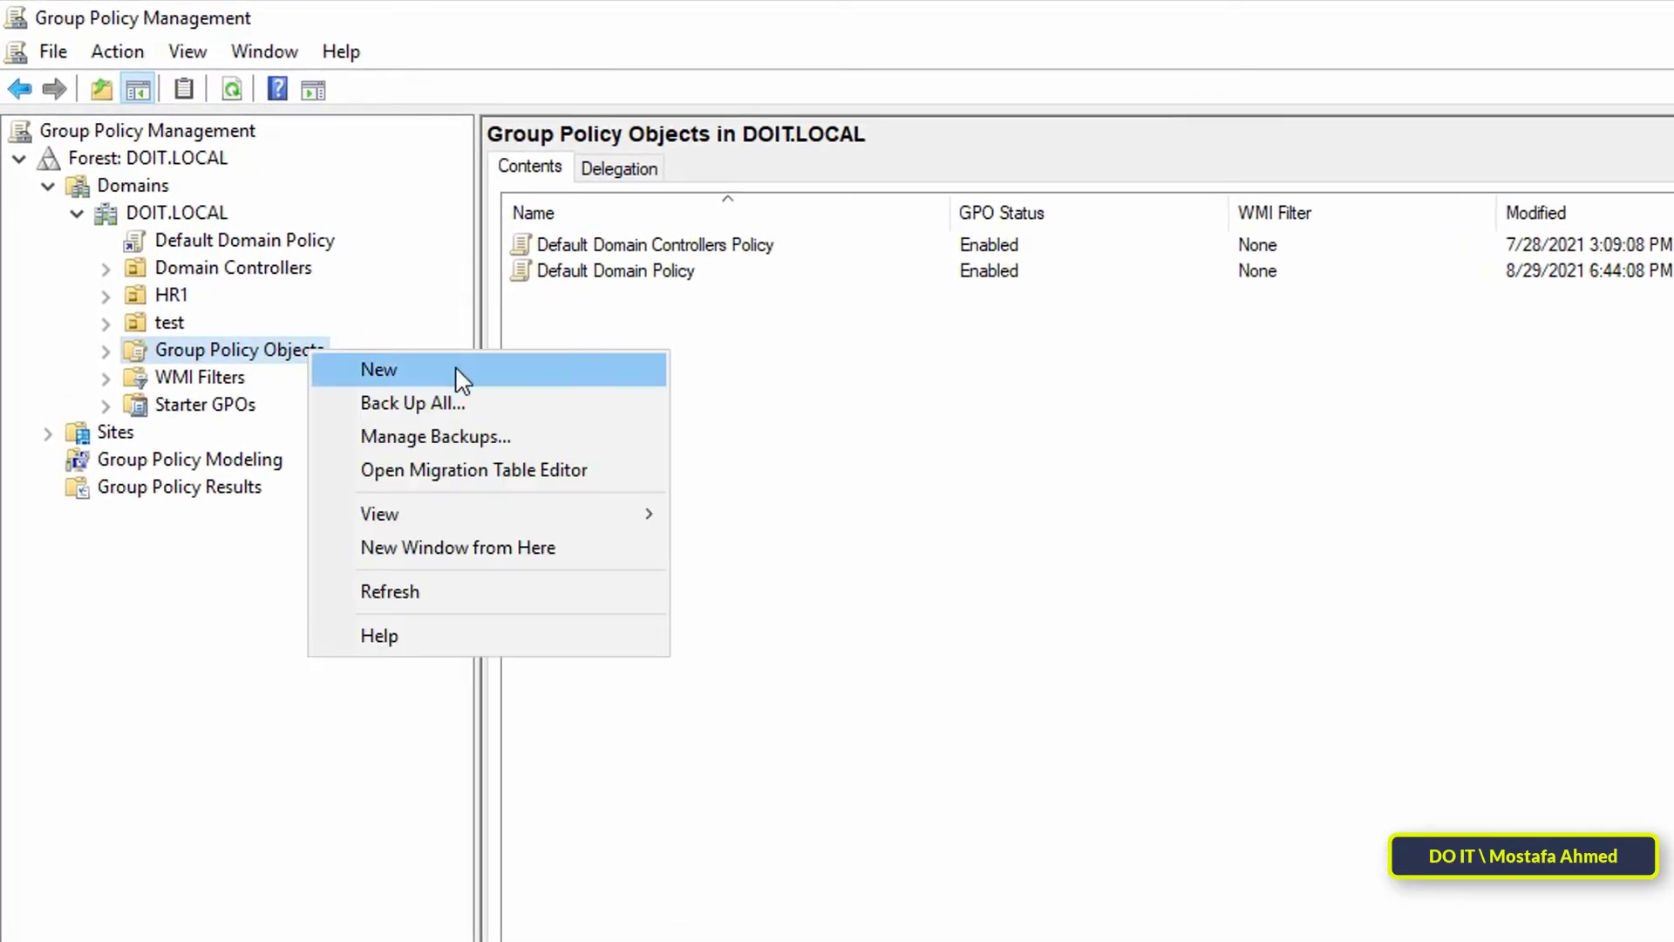
{"action": "left_click", "coordinate": [468, 437]}
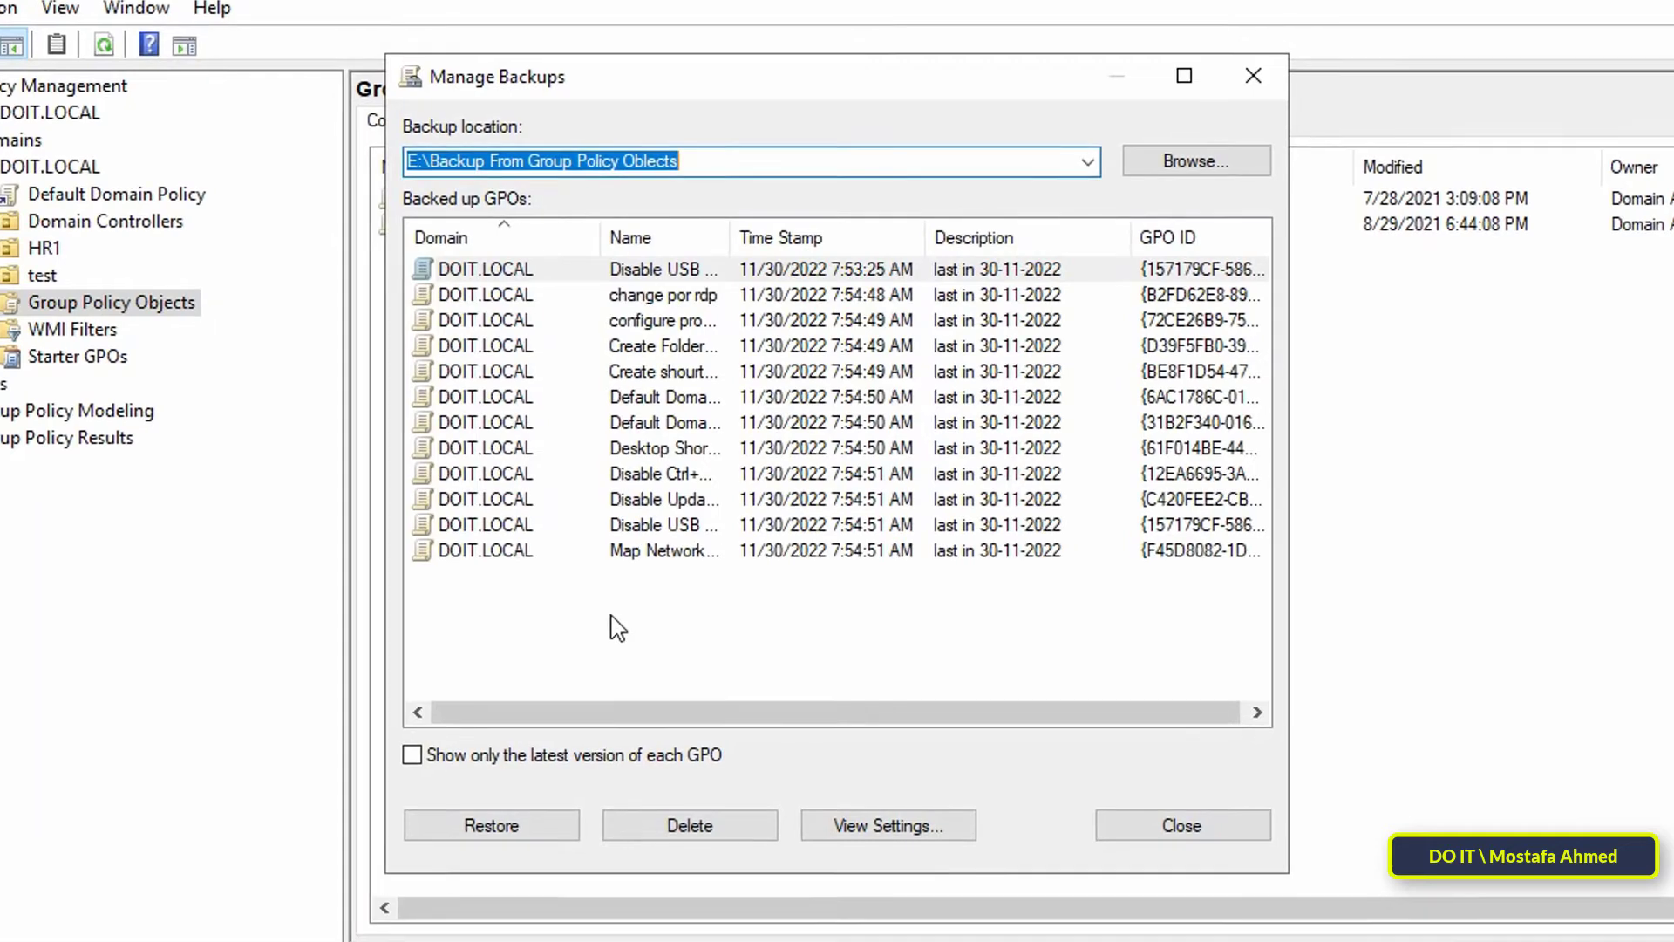
{"action": "left_click_drag", "start_coordinate": [638, 571], "coordinate": [488, 271]}
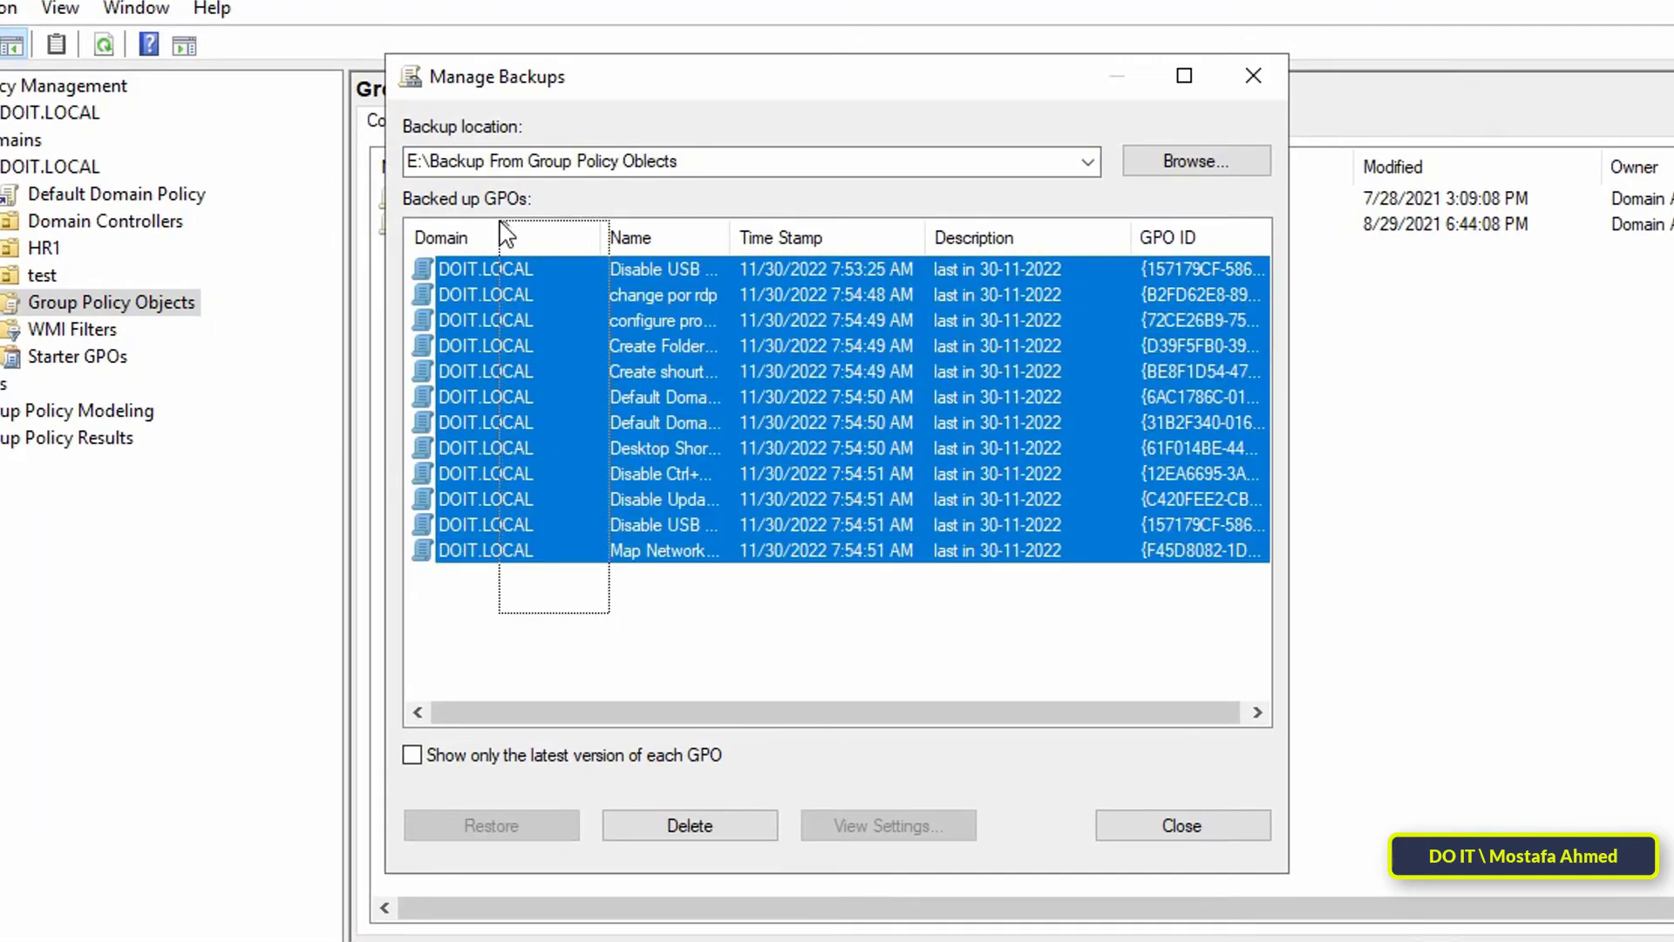
{"action": "left_click", "coordinate": [1164, 169]}
{"action": "scroll", "coordinate": [1042, 523], "scroll_direction": "down", "scroll_amount": 2}
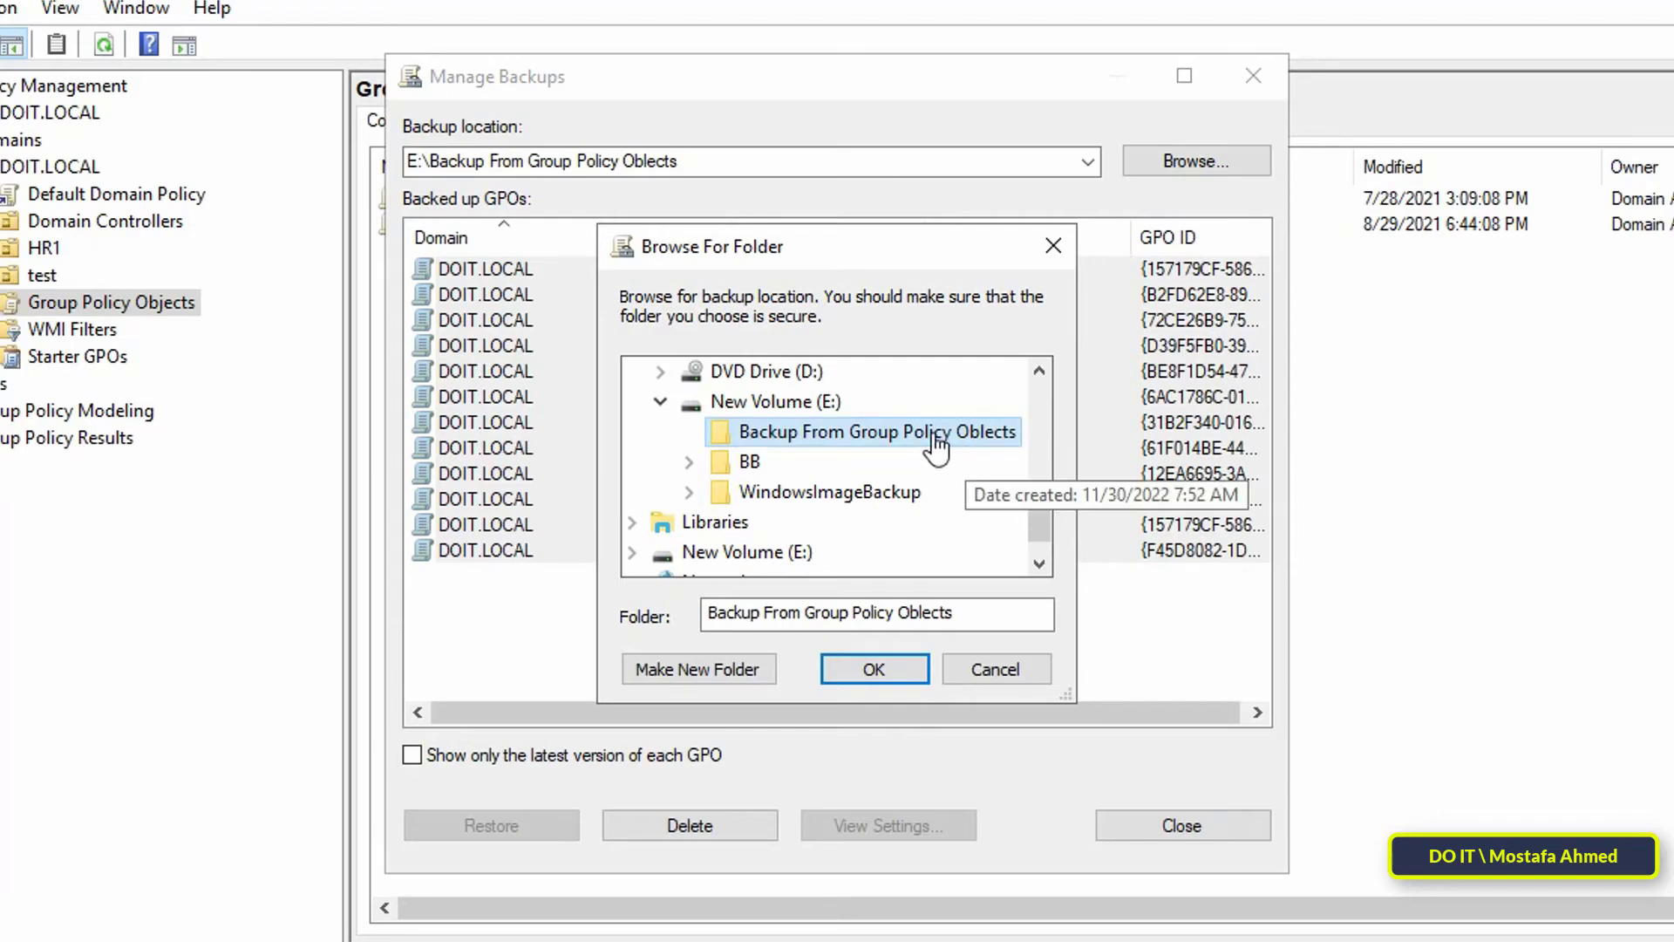
- Use the Backup From Group Policy Oblects folder and restore change por rdp and configure proxy settings
{"action": "left_click", "coordinate": [898, 675]}
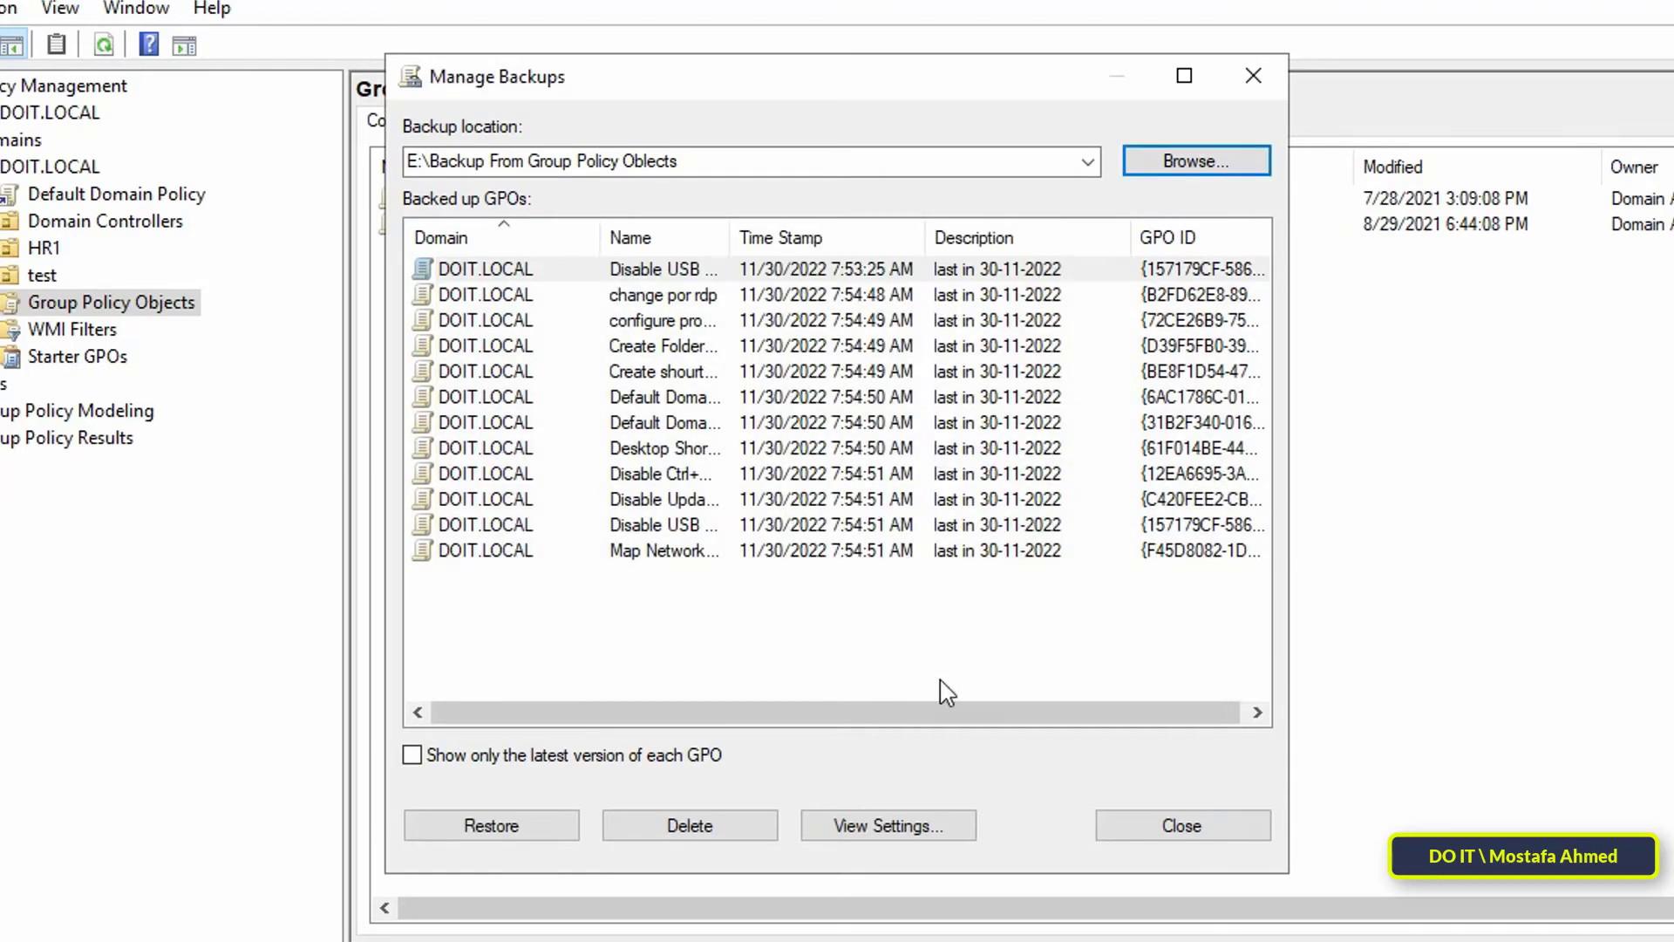
{"action": "left_click", "coordinate": [534, 295]}
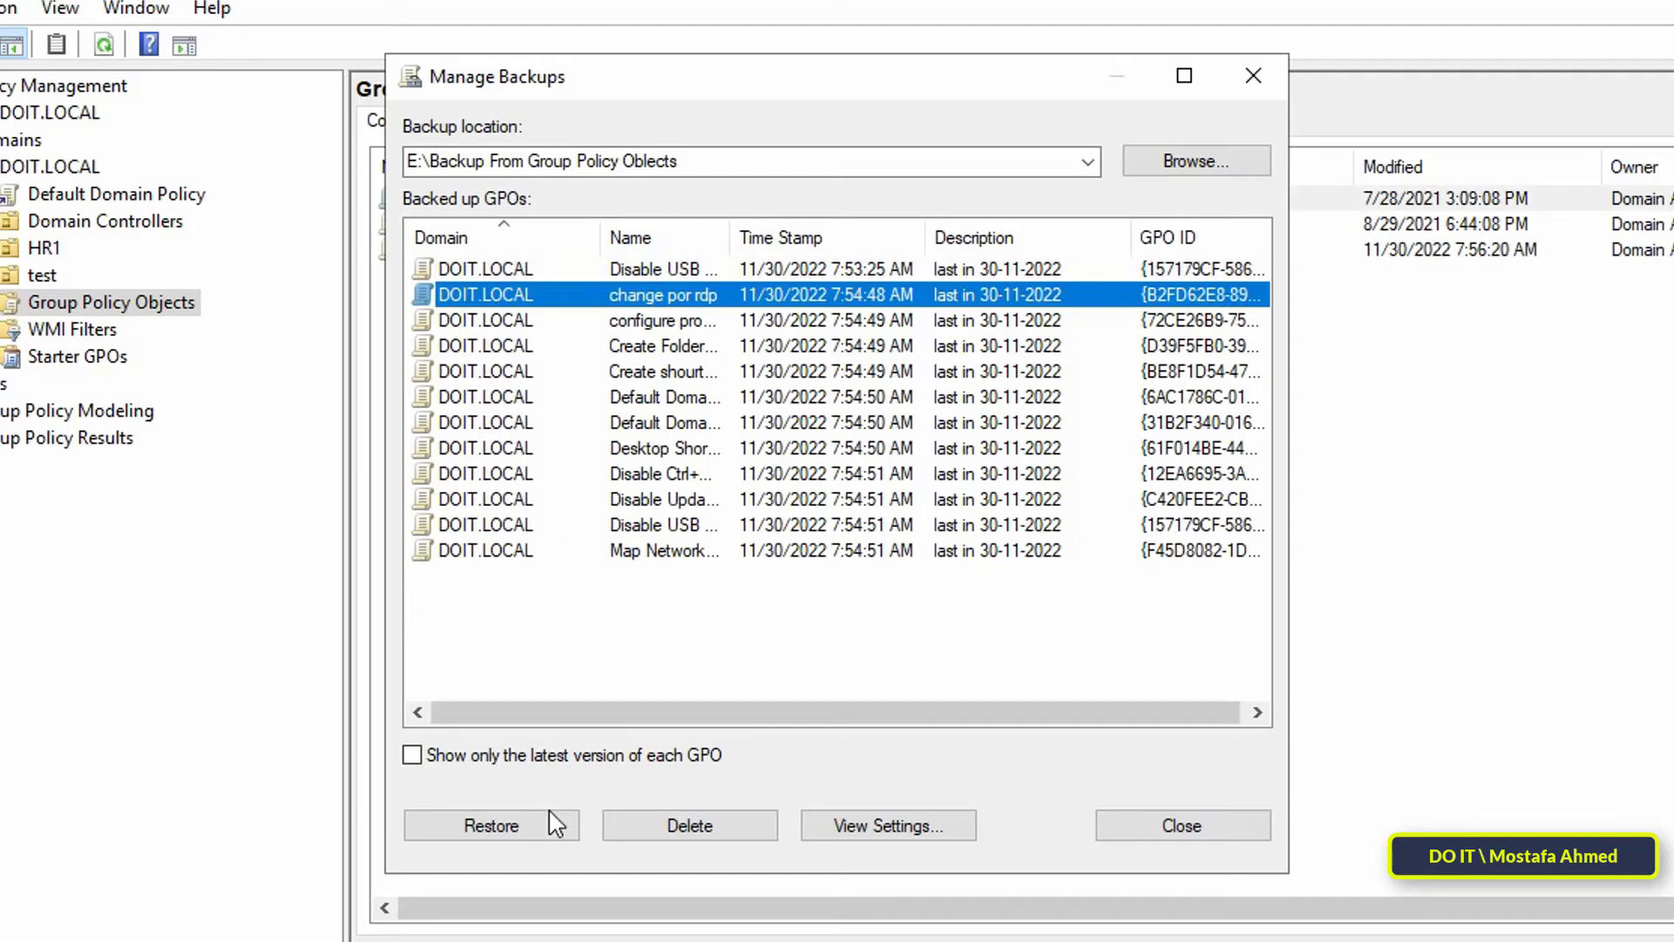
{"action": "left_click", "coordinate": [491, 825]}
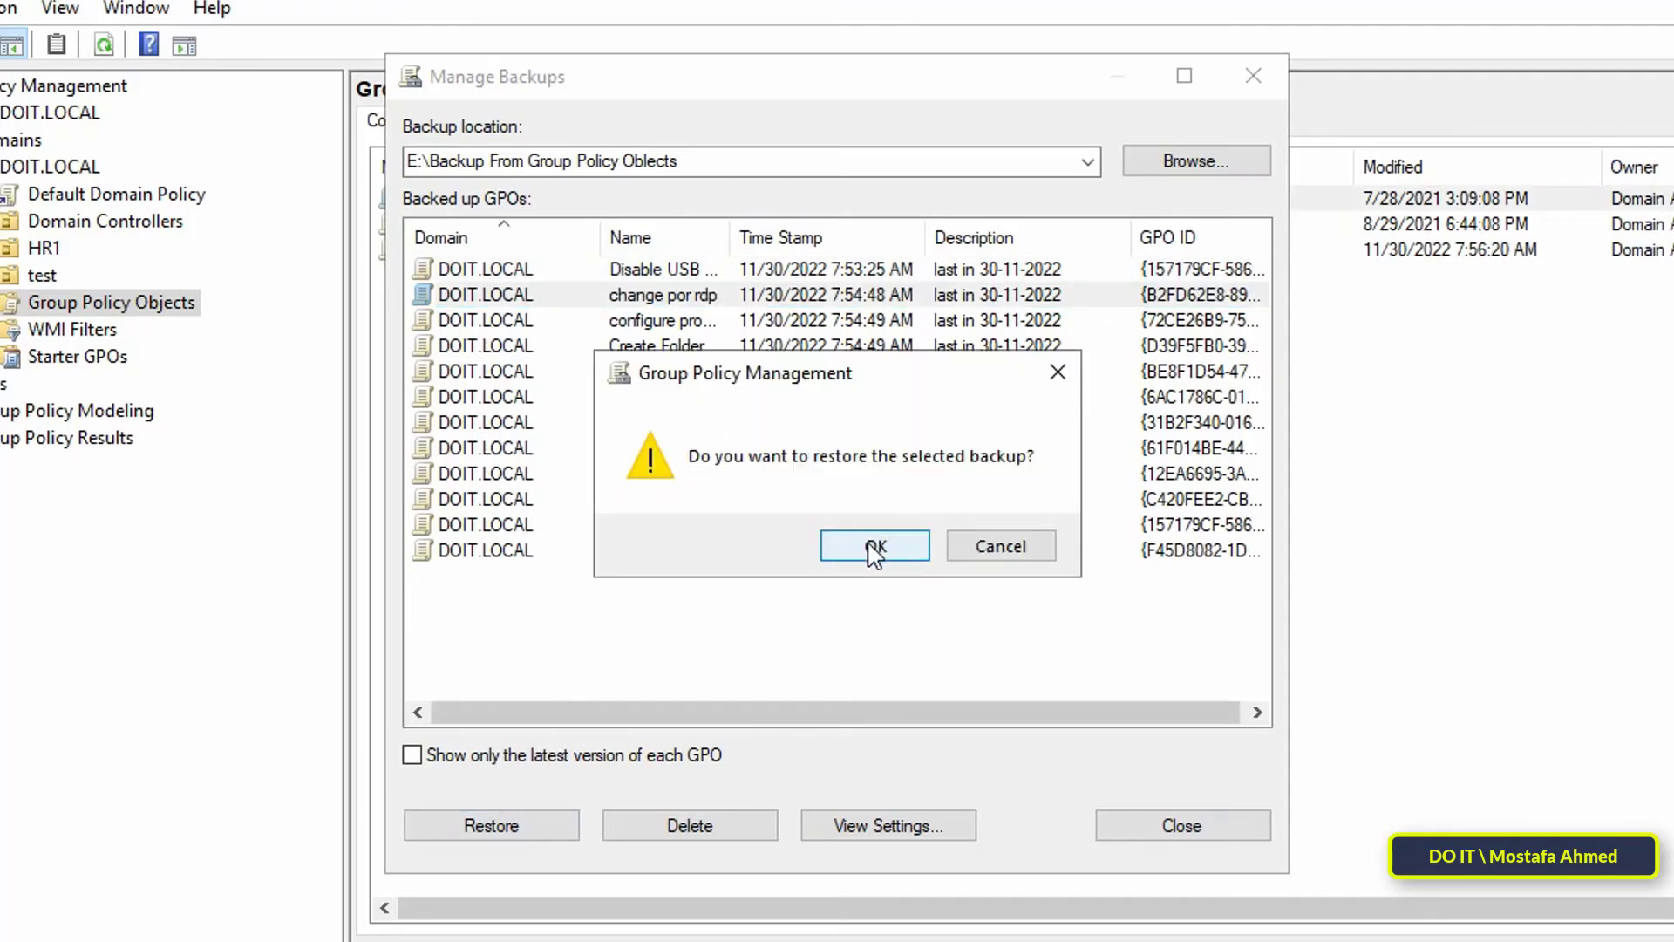
{"action": "left_click", "coordinate": [875, 547]}
{"action": "left_click", "coordinate": [1020, 766]}
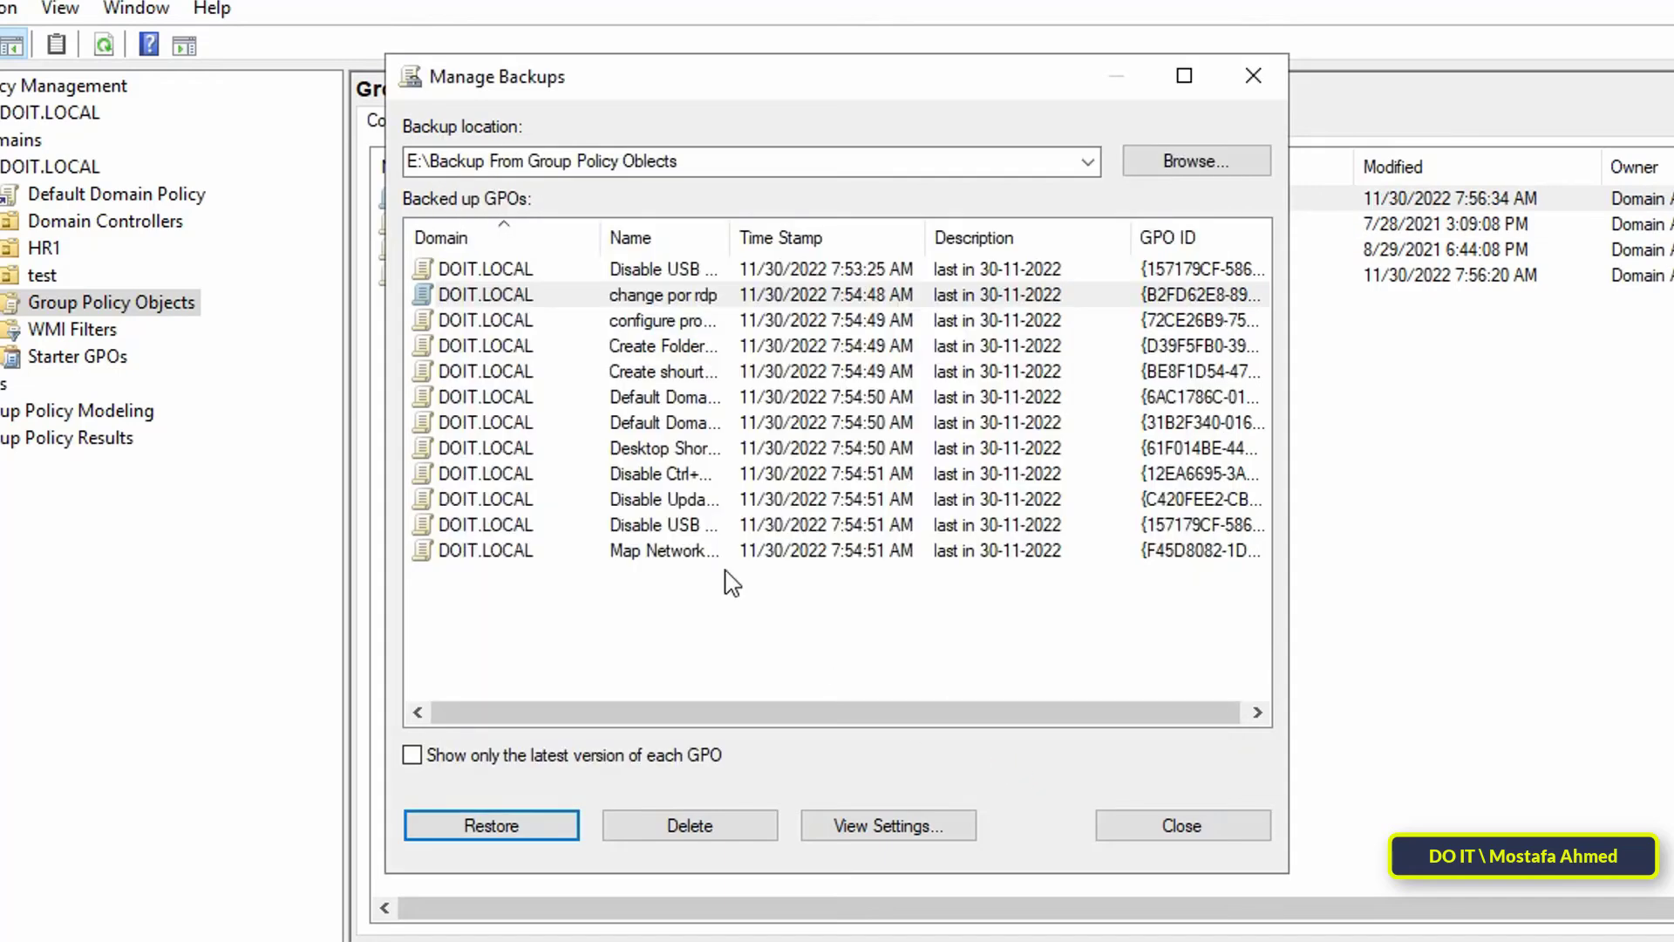
{"action": "left_click", "coordinate": [524, 322]}
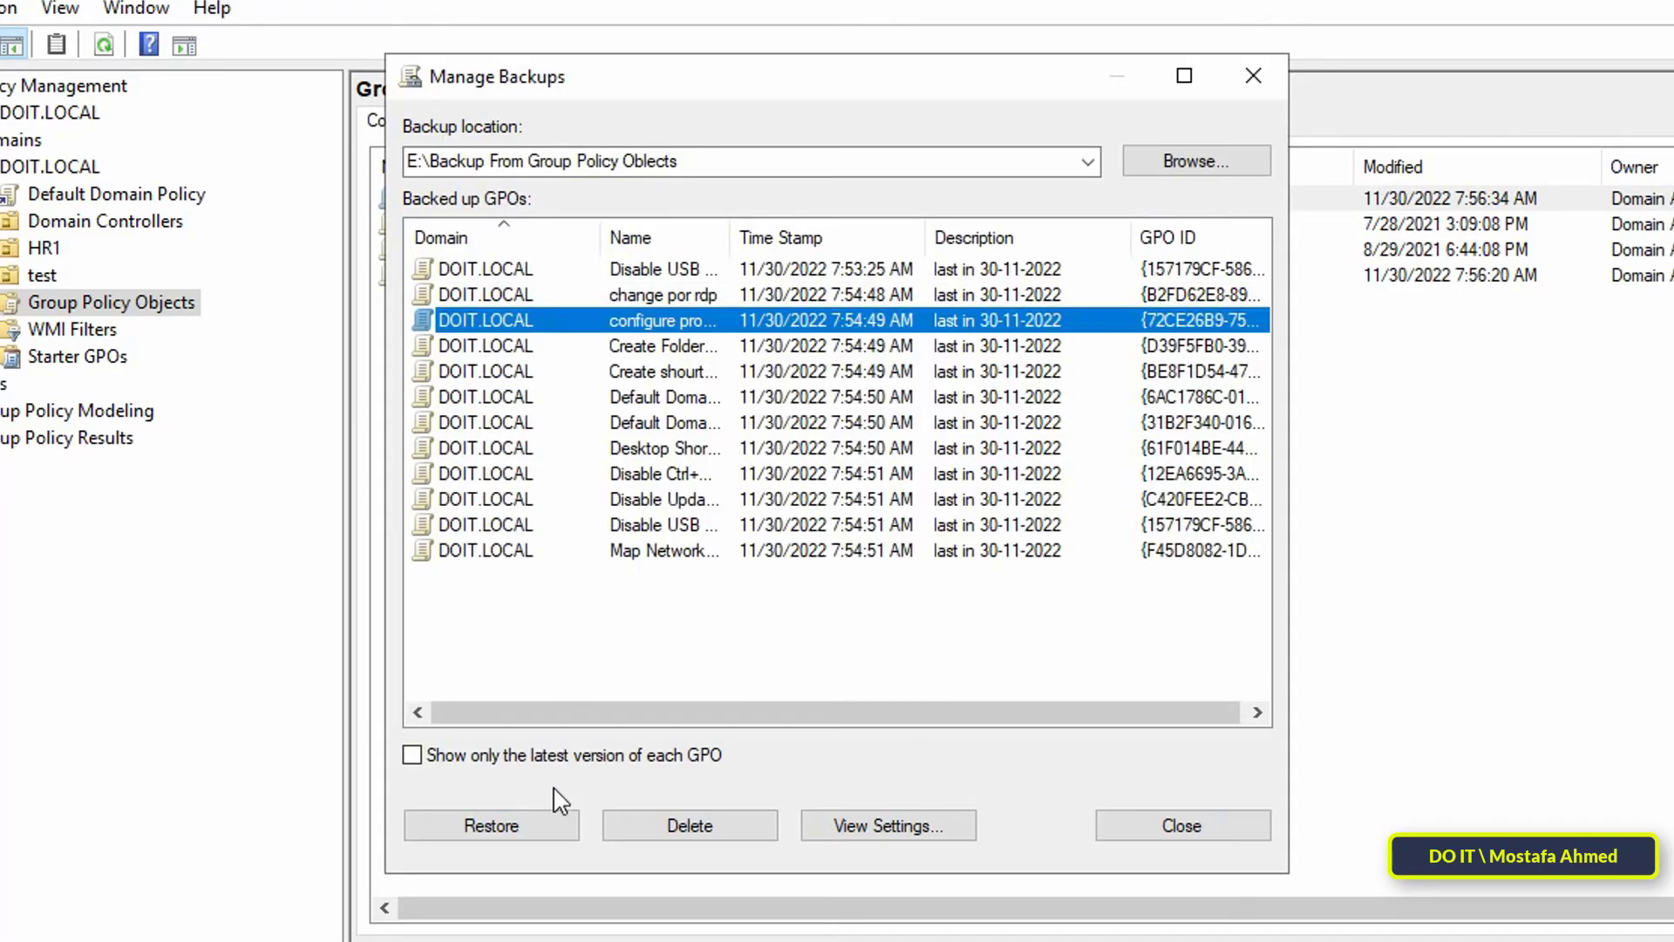
{"action": "left_click", "coordinate": [553, 827]}
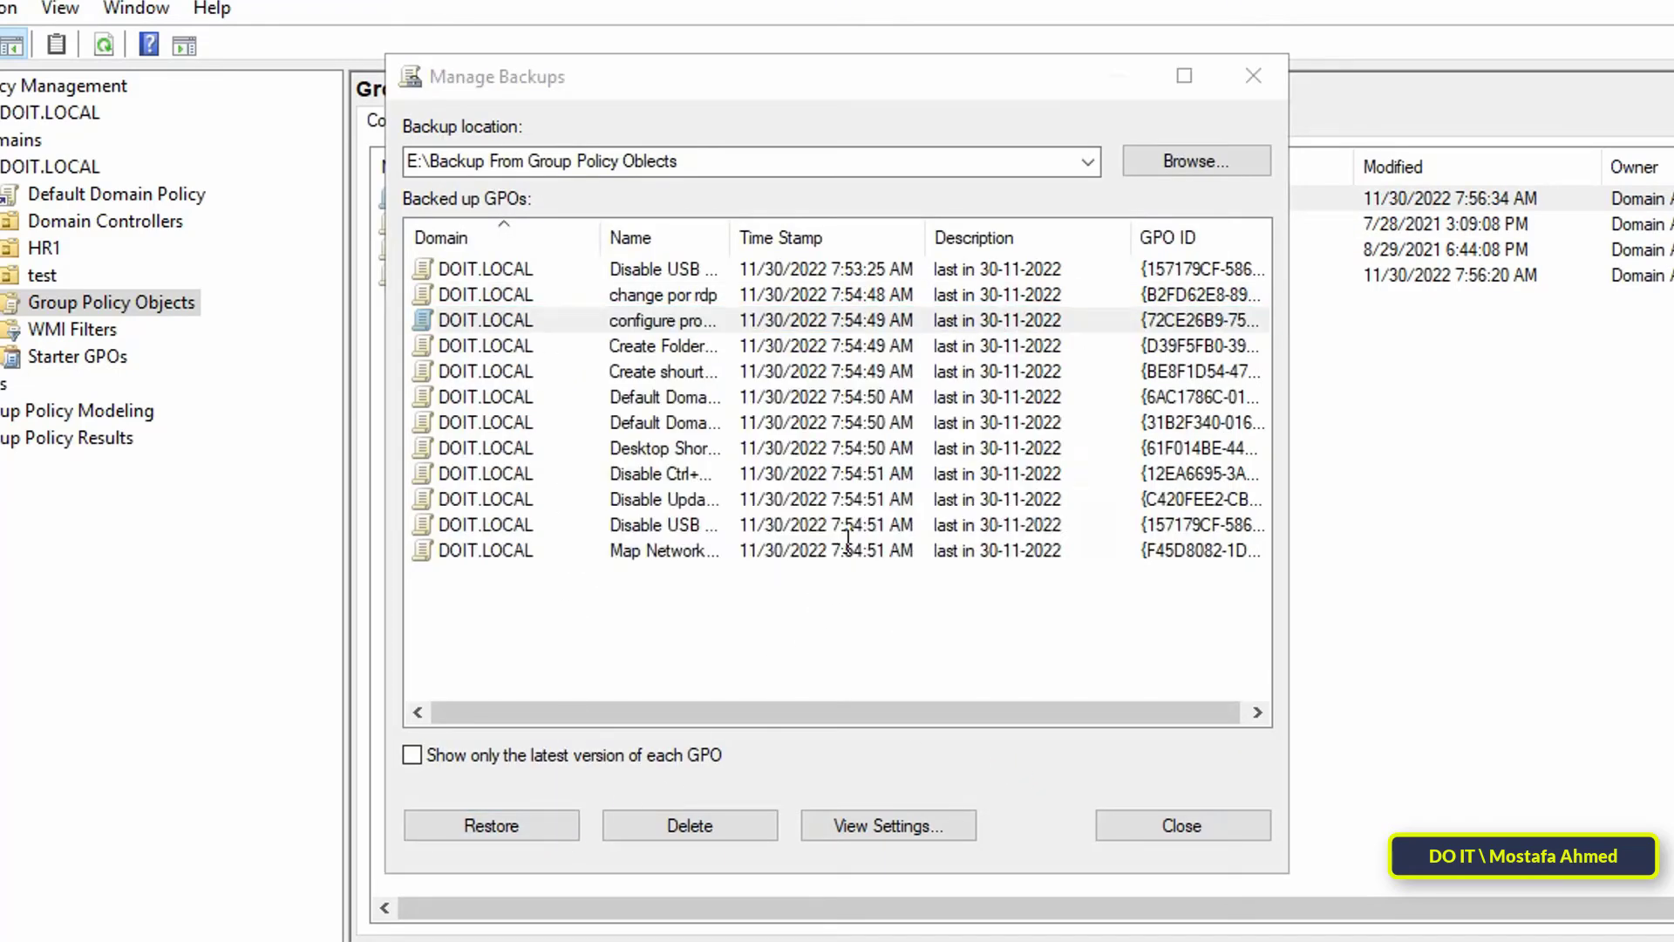
{"action": "left_click", "coordinate": [840, 558]}
{"action": "left_click", "coordinate": [1022, 762]}
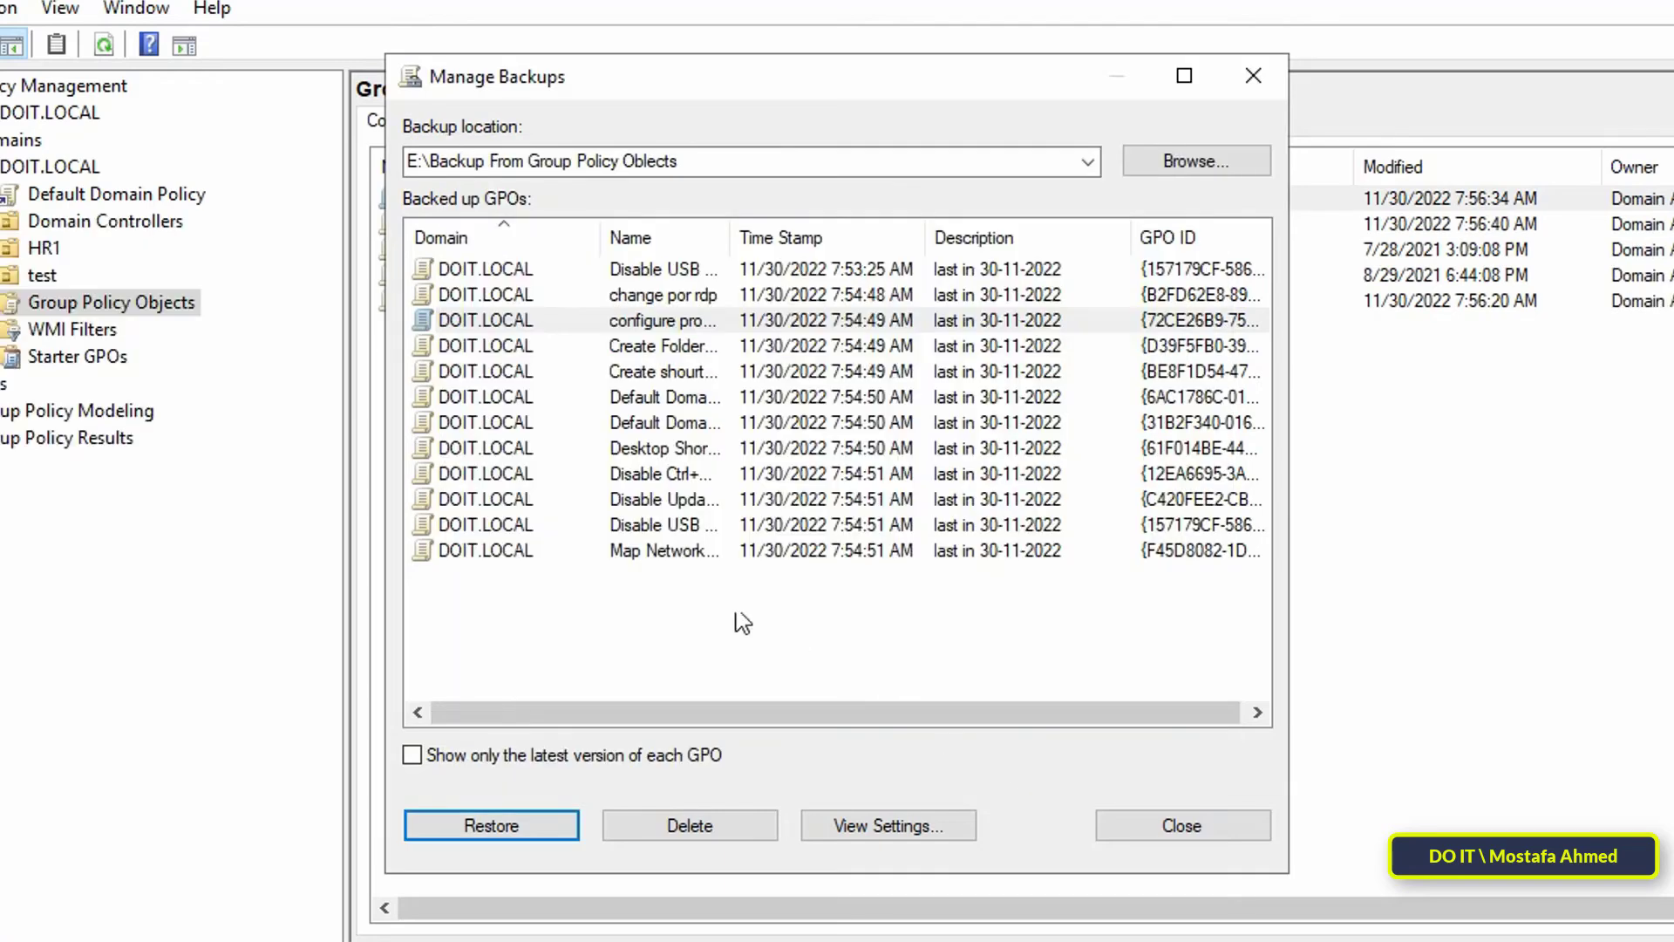
- Restore the Create Folder For Users and Create shortcut backups
{"action": "left_click", "coordinate": [517, 349]}
{"action": "left_click", "coordinate": [553, 827]}
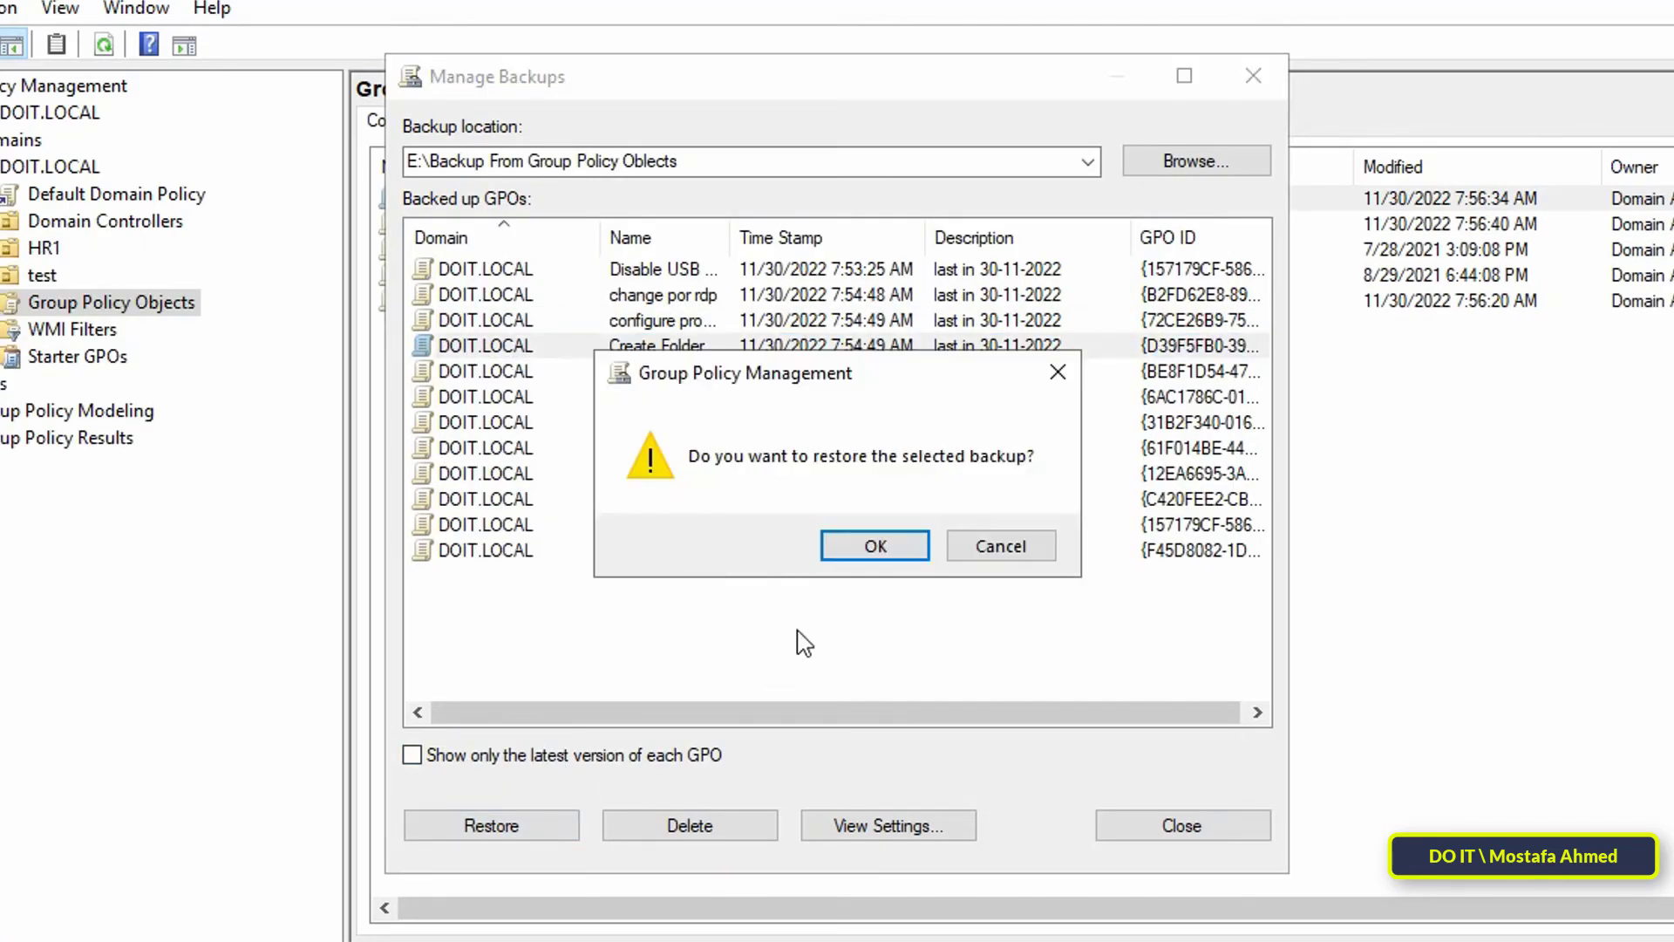
{"action": "left_click", "coordinate": [859, 549]}
{"action": "left_click", "coordinate": [1010, 768]}
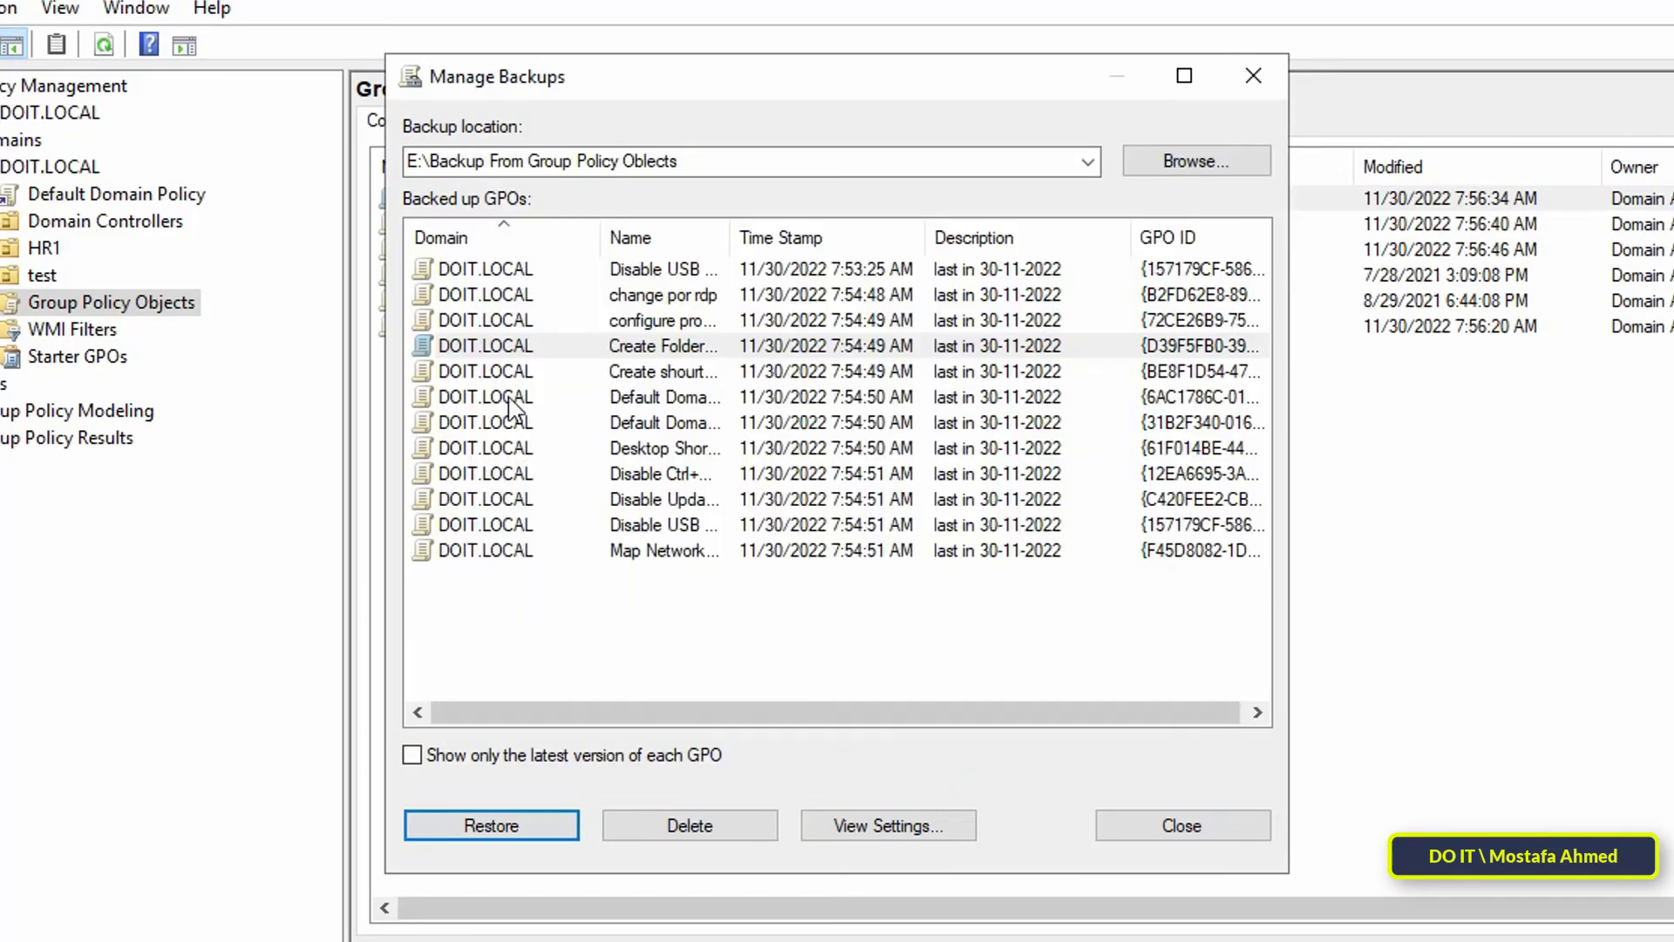
{"action": "left_click", "coordinate": [514, 372]}
{"action": "left_click", "coordinate": [550, 827]}
{"action": "left_click", "coordinate": [839, 548]}
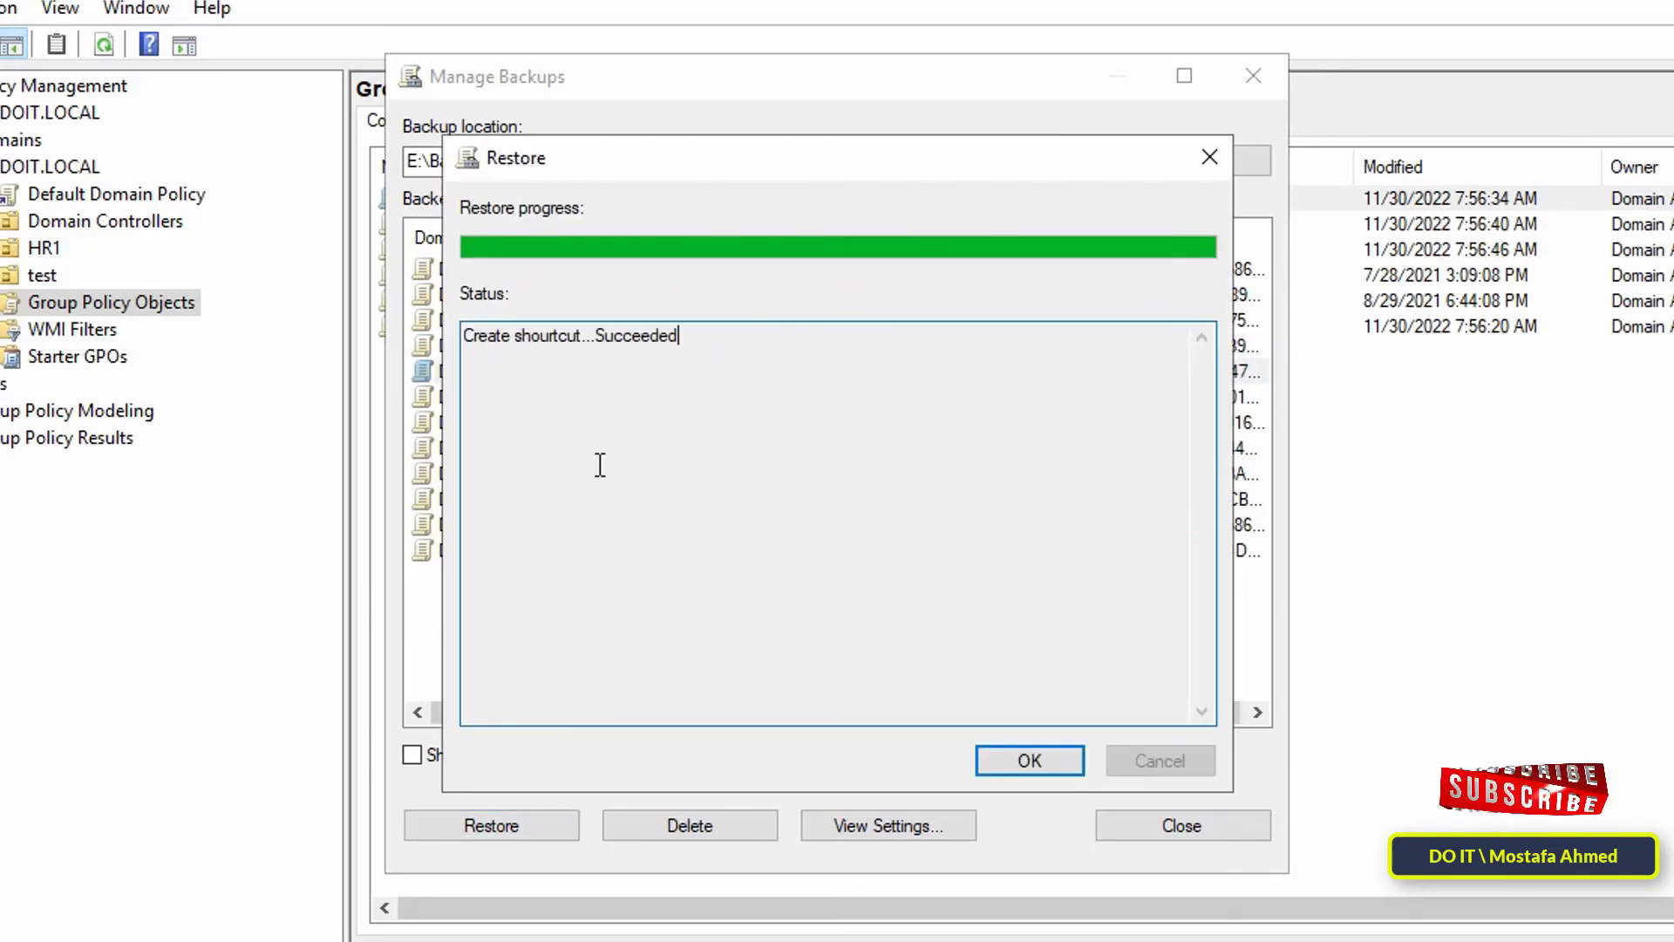
{"action": "left_click", "coordinate": [1027, 758]}
- Restore the Desktop Shortcut and Disable Ctrl+Alt+Del backups
{"action": "left_click", "coordinate": [537, 447]}
{"action": "left_click", "coordinate": [549, 829]}
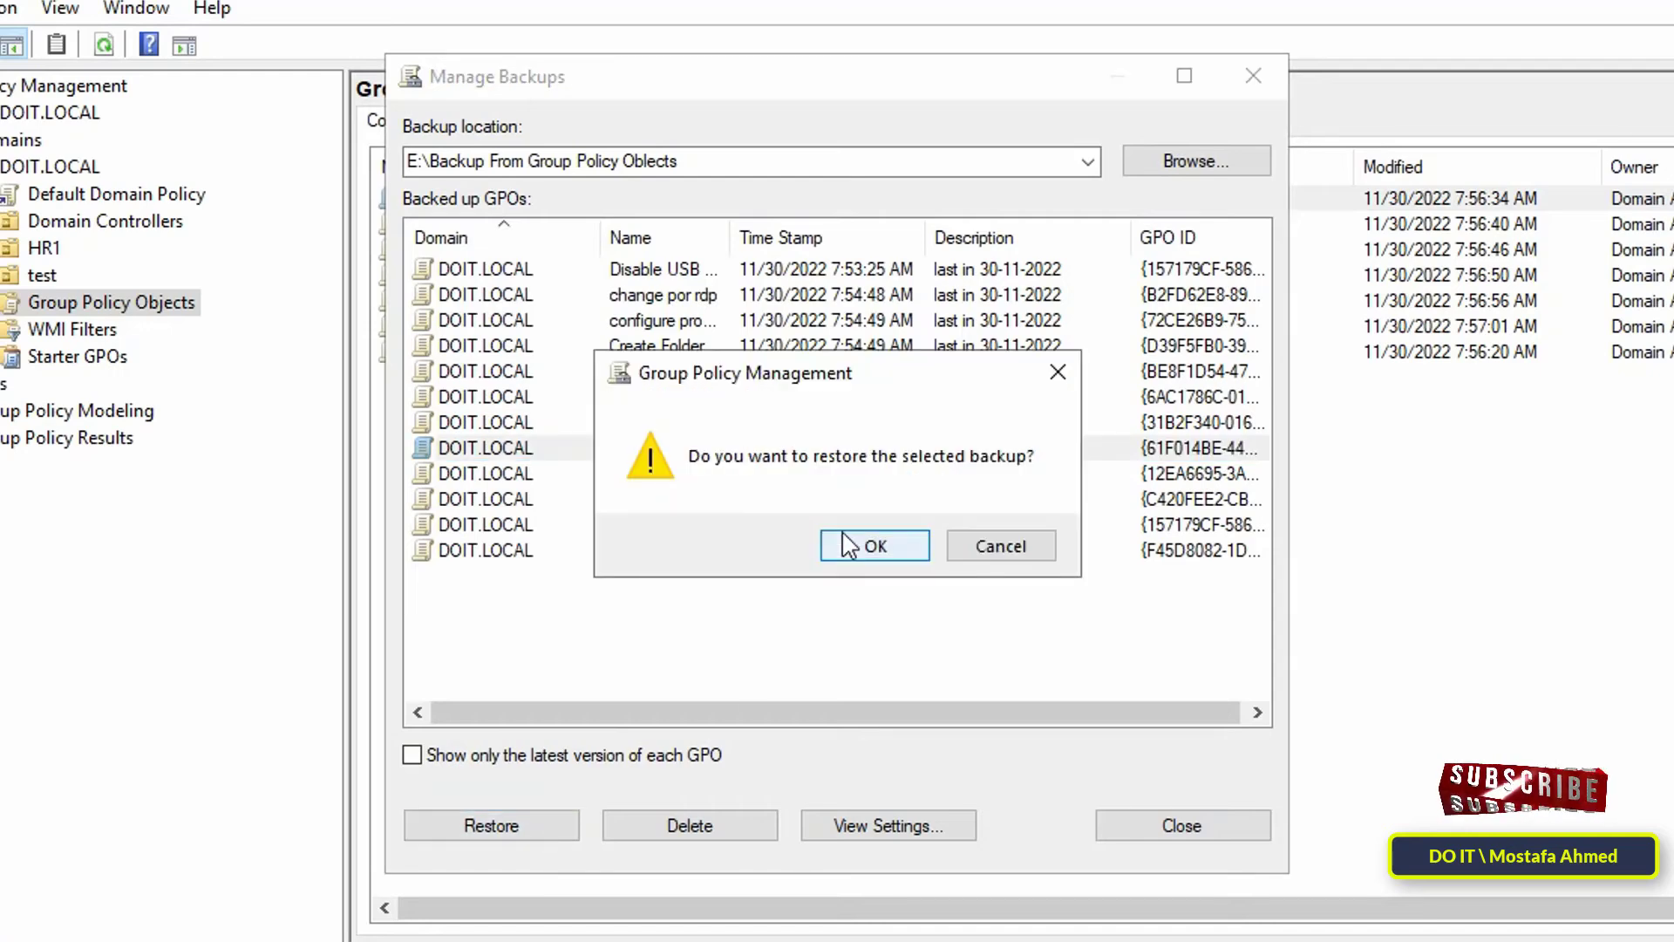
{"action": "left_click", "coordinate": [859, 543]}
{"action": "left_click", "coordinate": [1025, 758]}
{"action": "left_click", "coordinate": [536, 474]}
{"action": "left_click", "coordinate": [523, 826]}
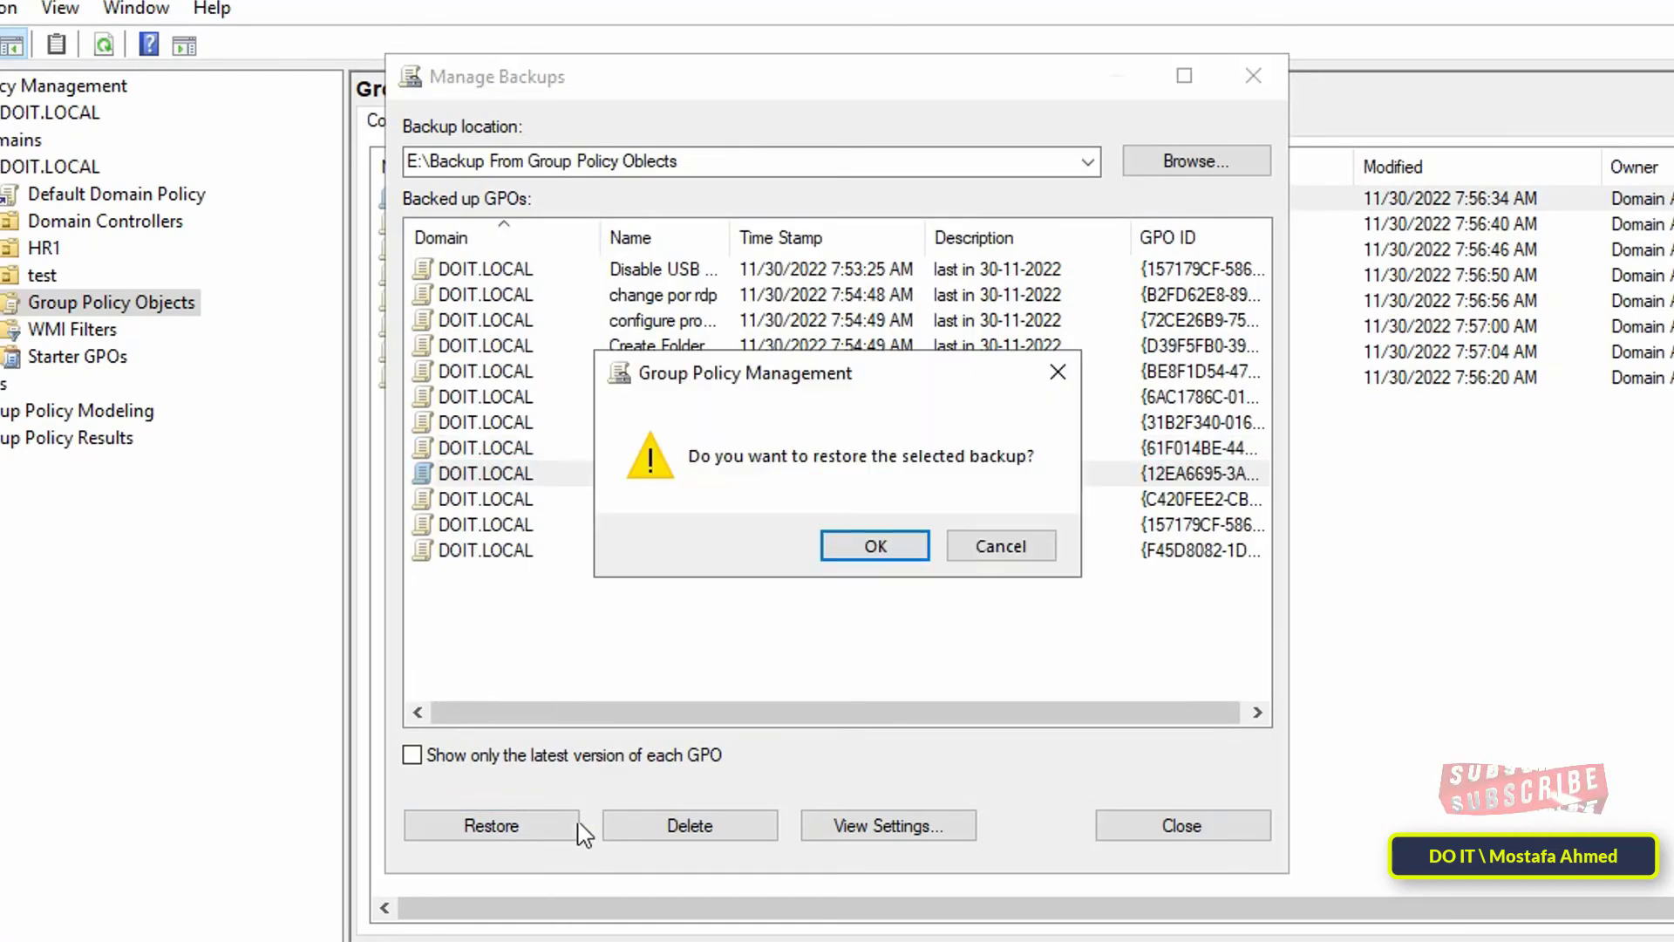
{"action": "left_click", "coordinate": [863, 545]}
{"action": "left_click", "coordinate": [1022, 759]}
- Restore Disable Update Windows For All Client, Disable USB Access and Map Network Driver for Test Group
{"action": "left_click", "coordinate": [539, 499]}
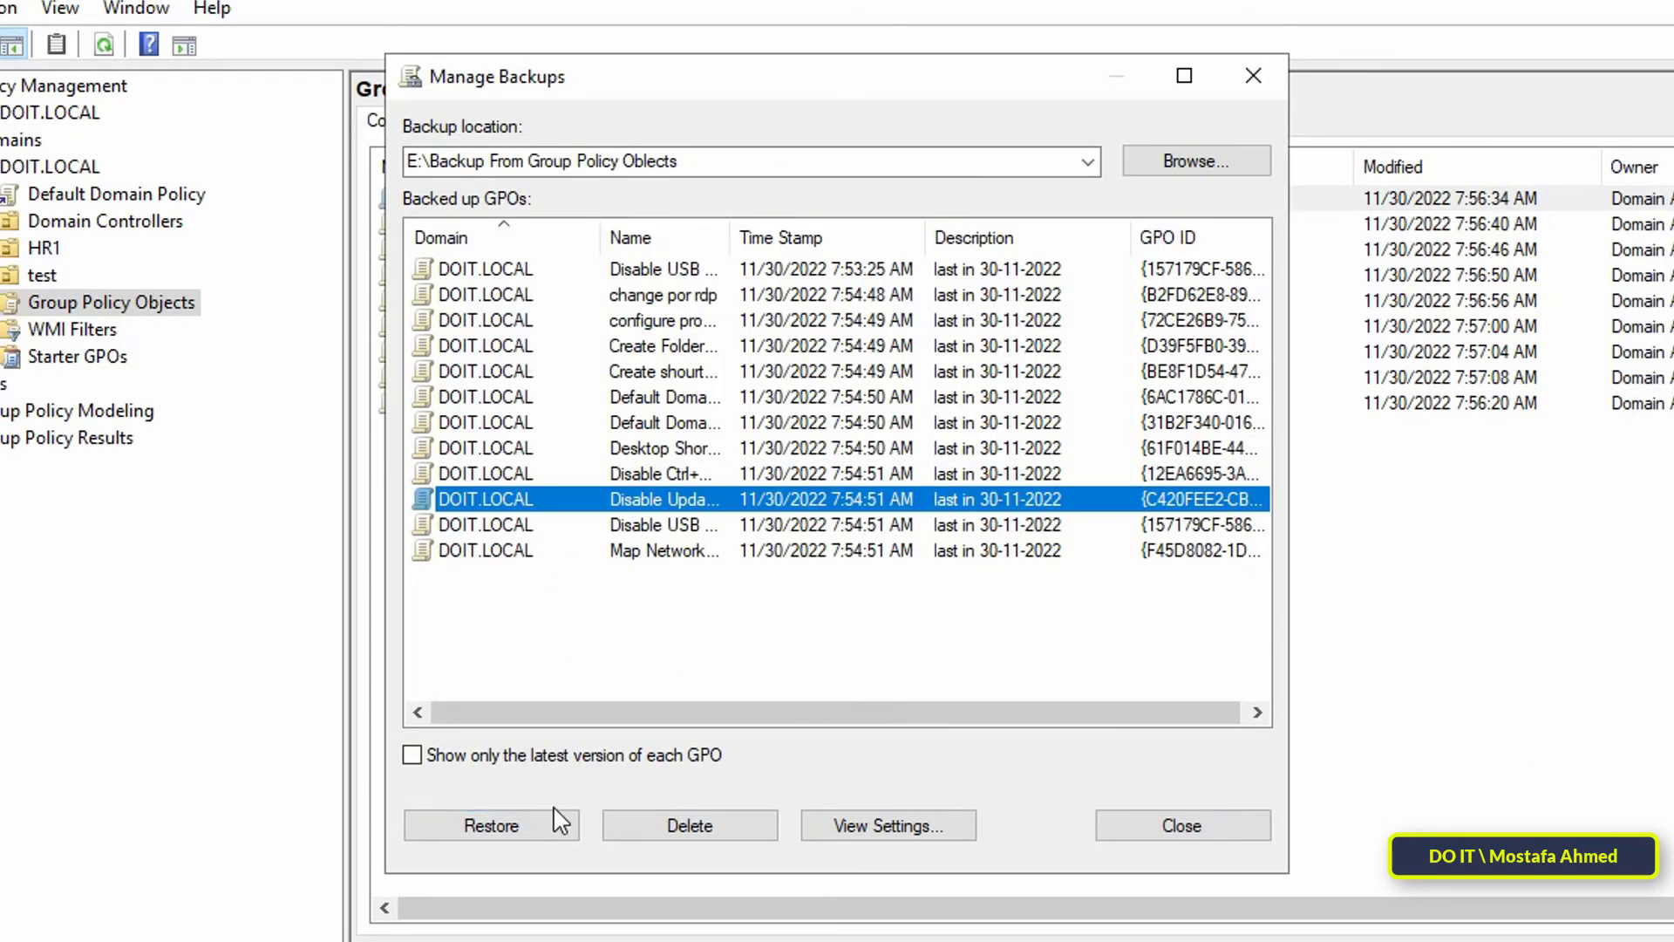
{"action": "left_click", "coordinate": [549, 825]}
{"action": "left_click", "coordinate": [863, 545]}
{"action": "left_click", "coordinate": [1032, 760]}
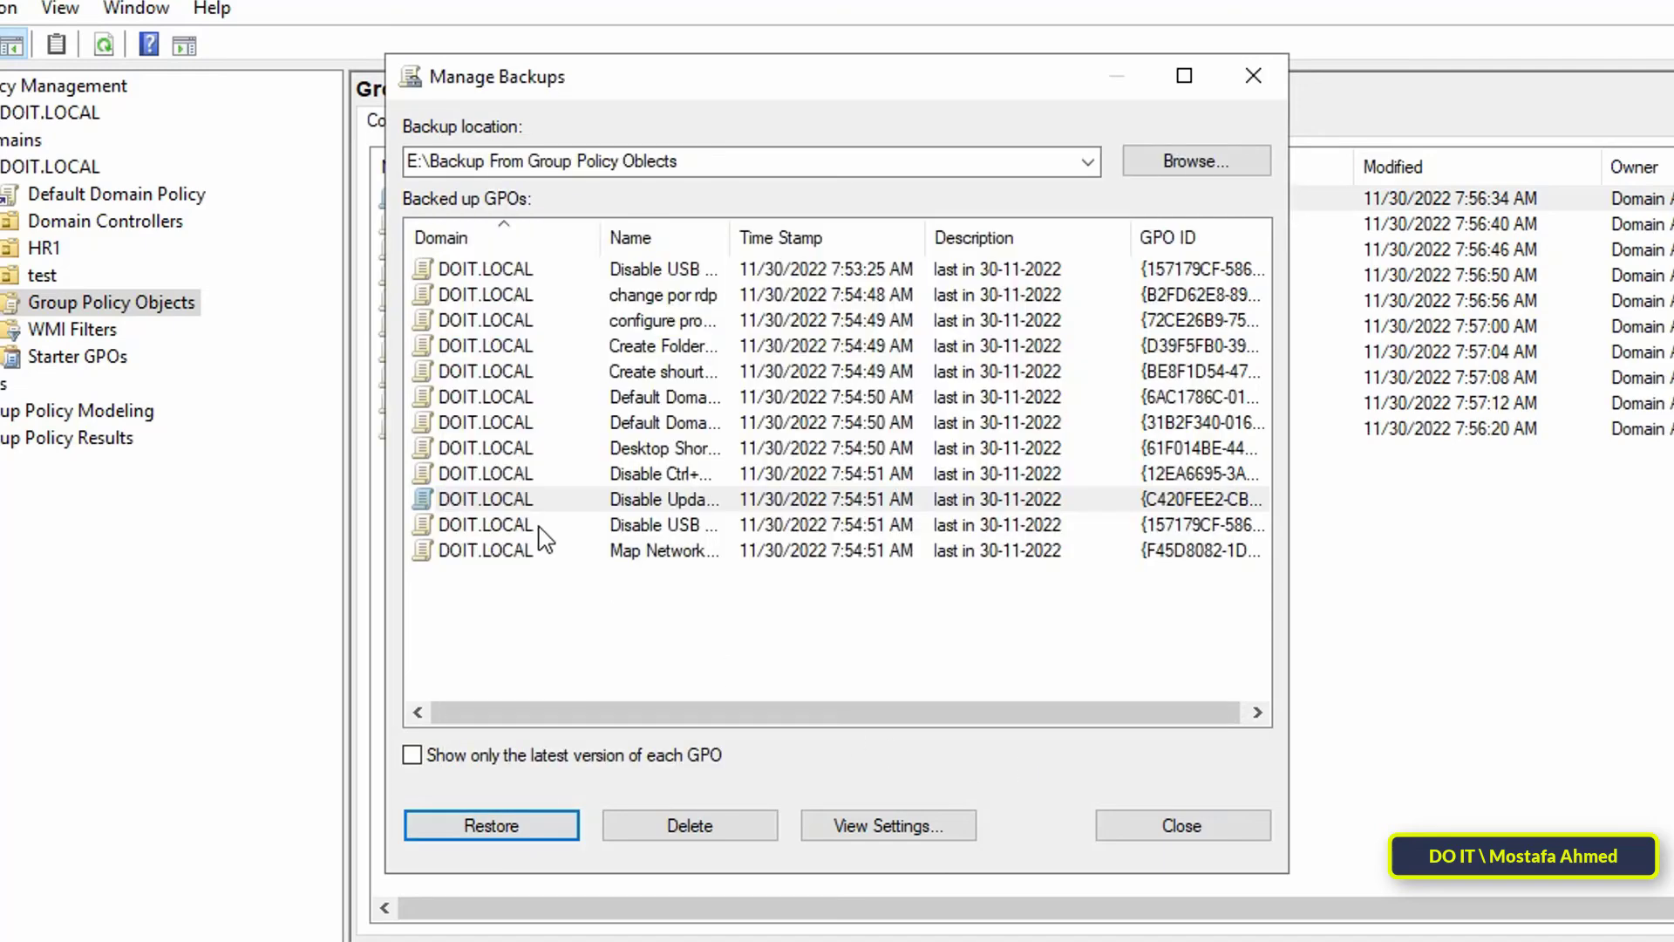
{"action": "left_click", "coordinate": [539, 524]}
{"action": "left_click", "coordinate": [551, 824]}
{"action": "left_click", "coordinate": [872, 545]}
{"action": "left_click", "coordinate": [1005, 770]}
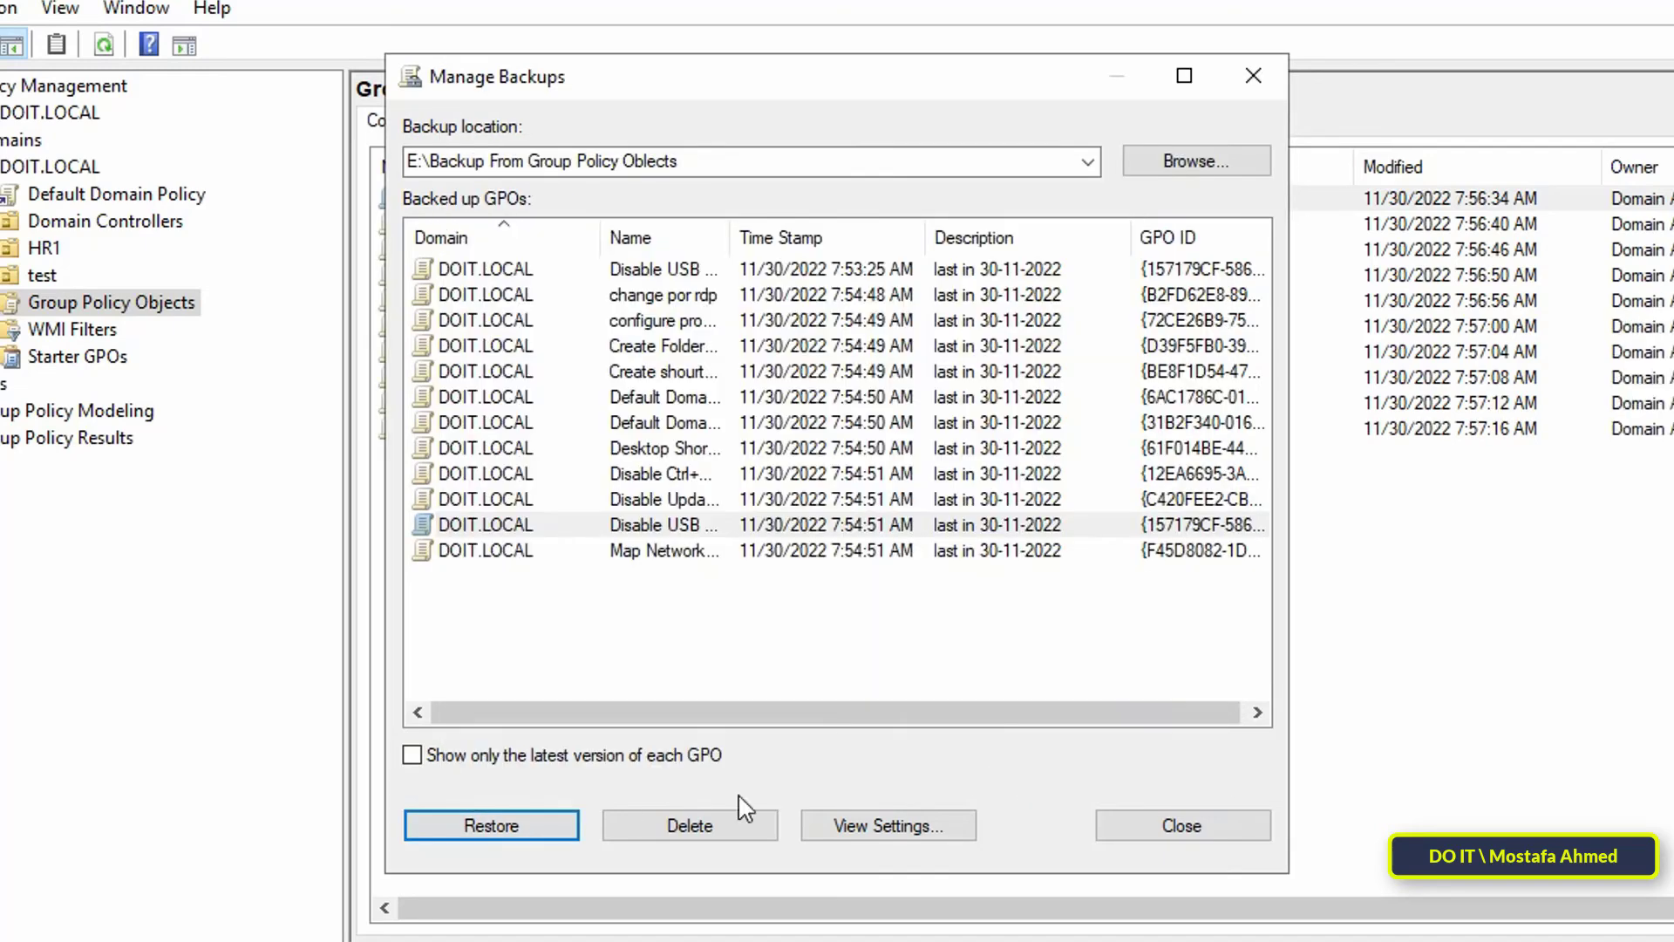
{"action": "left_click", "coordinate": [501, 550]}
{"action": "left_click", "coordinate": [491, 825]}
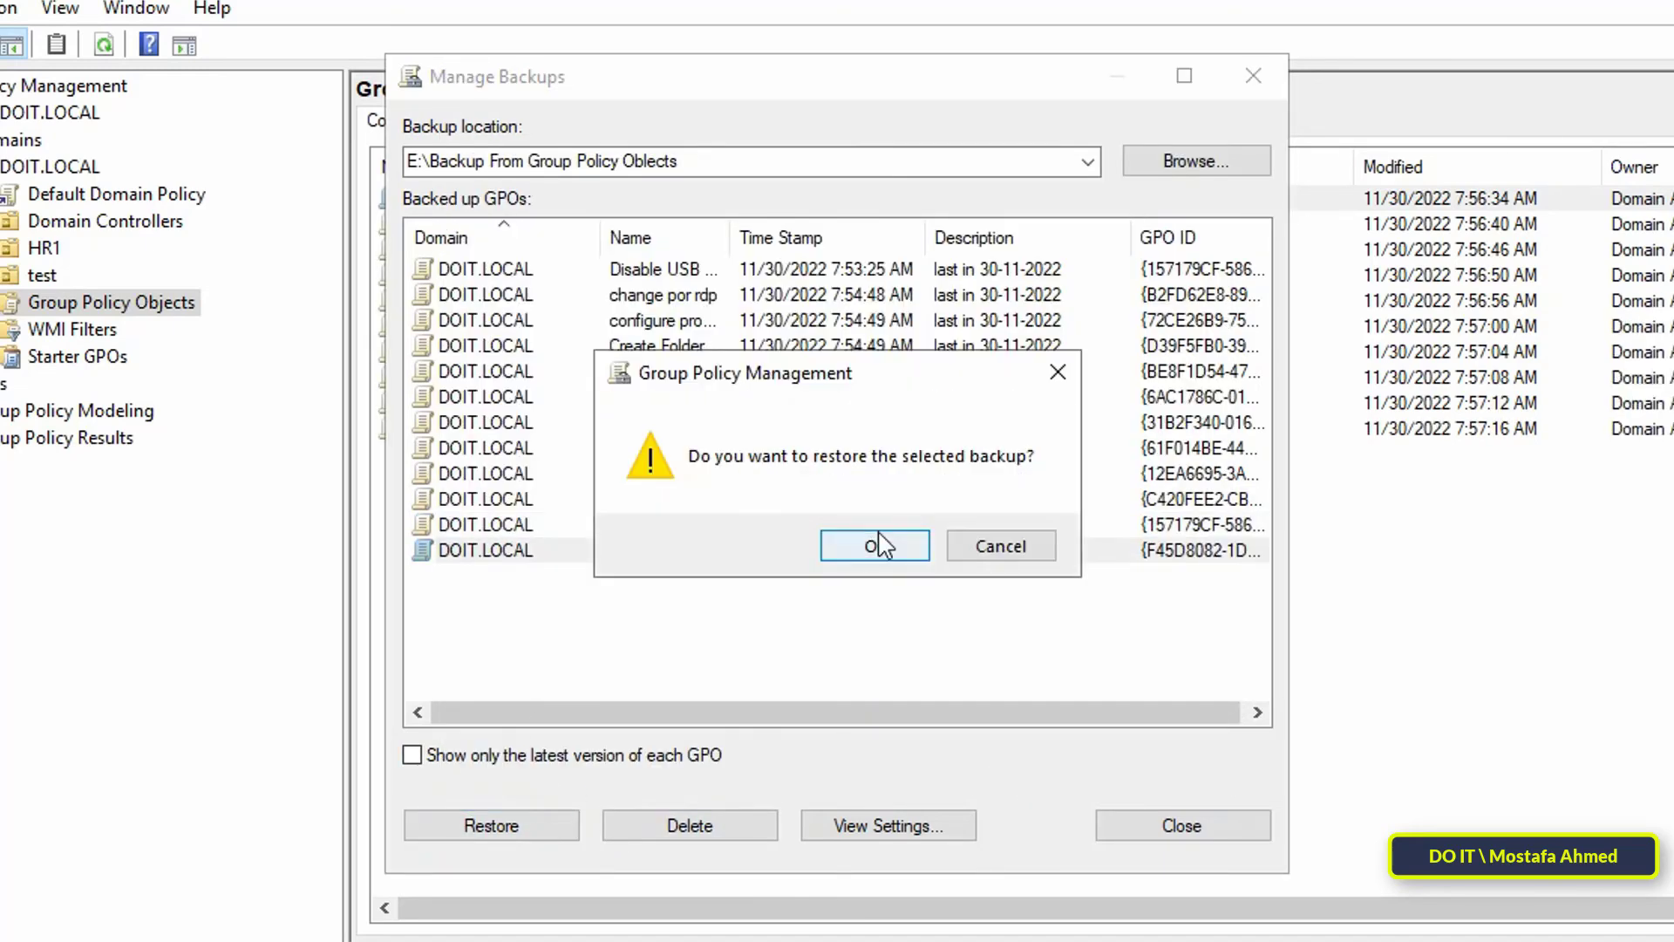
{"action": "left_click", "coordinate": [870, 546]}
{"action": "left_click", "coordinate": [1125, 824]}
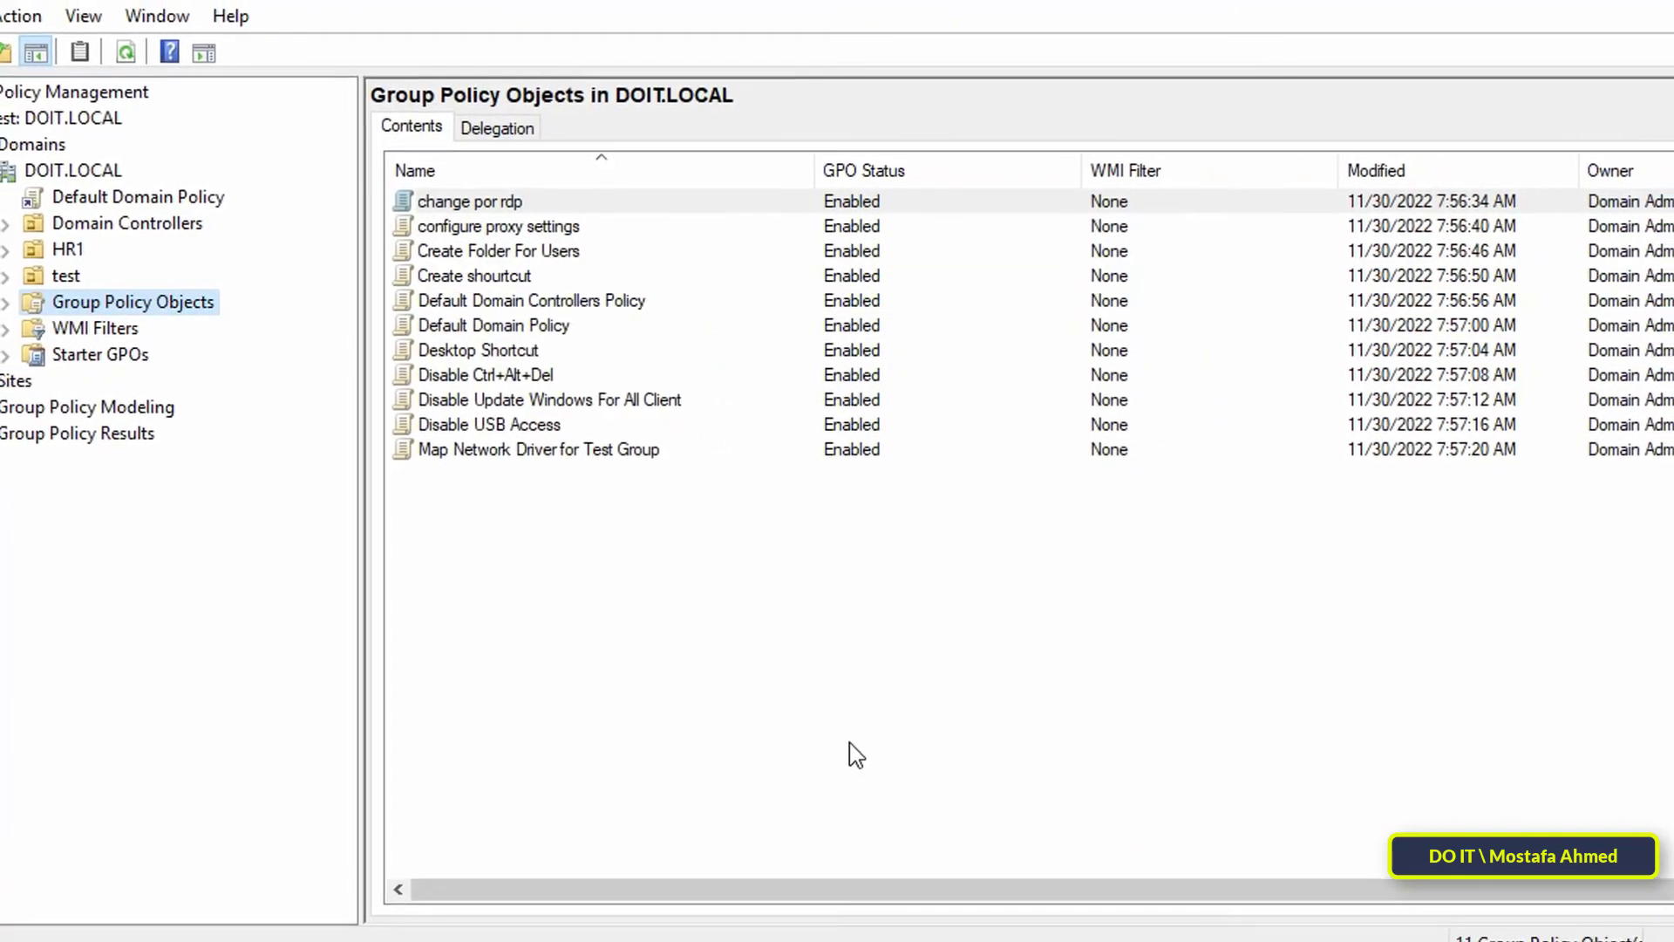
{"action": "left_click_drag", "start_coordinate": [545, 452], "coordinate": [493, 197]}
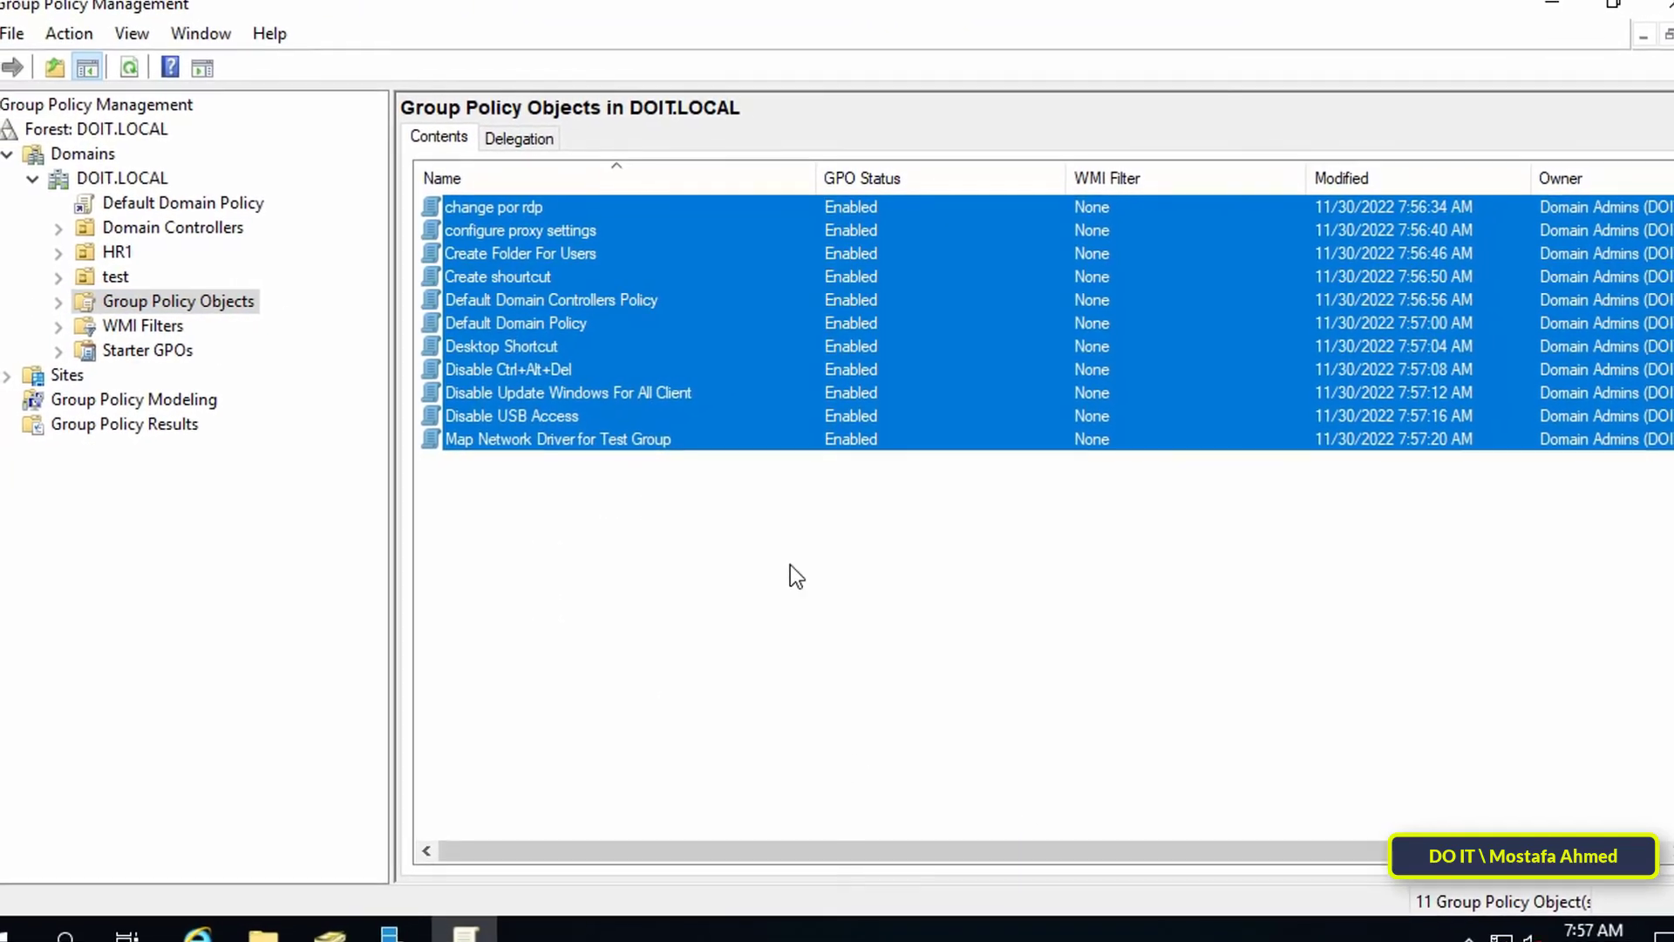